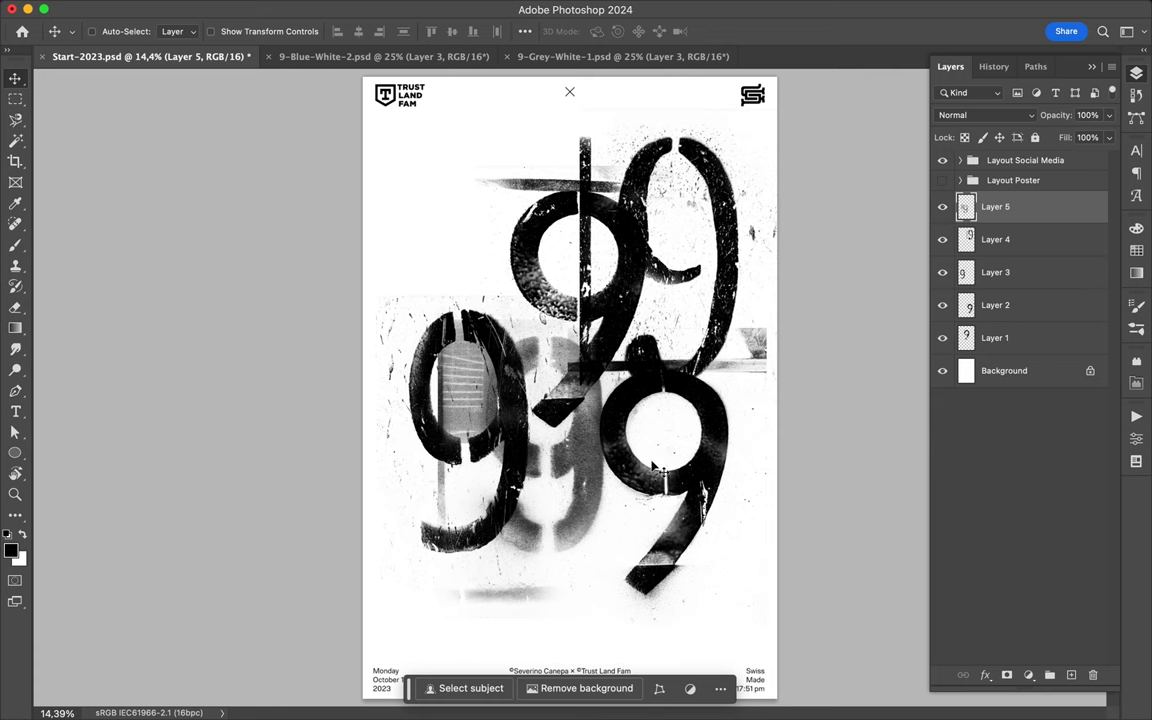
- Move the grey 9 up over the top 9 and shrink the dark 9 to about a third
{"action": "left_click_drag", "start_coordinate": [652, 467], "coordinate": [660, 420]}
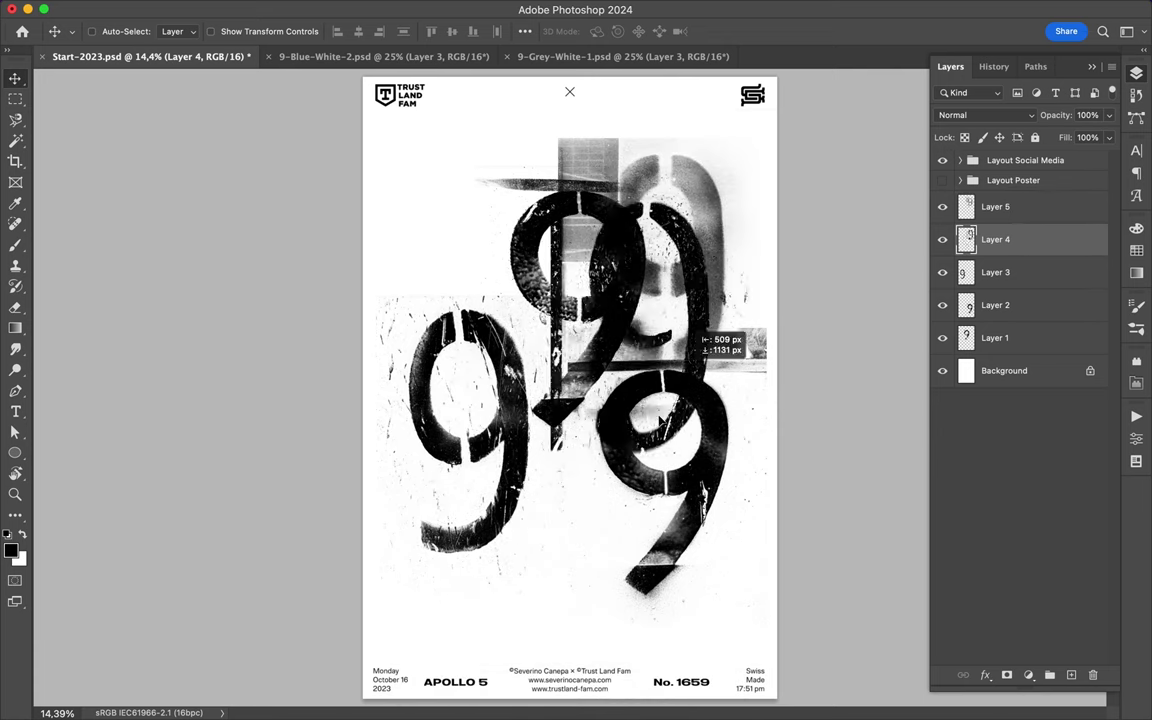
{"action": "key", "text": "ctrl+t"}
{"action": "mouse_move", "coordinate": [700, 620]}
{"action": "left_mouse_down"}
{"action": "mouse_move", "coordinate": [560, 465]}
{"action": "mouse_move", "coordinate": [400, 316]}
{"action": "left_mouse_up"}
{"action": "key", "text": "Return"}
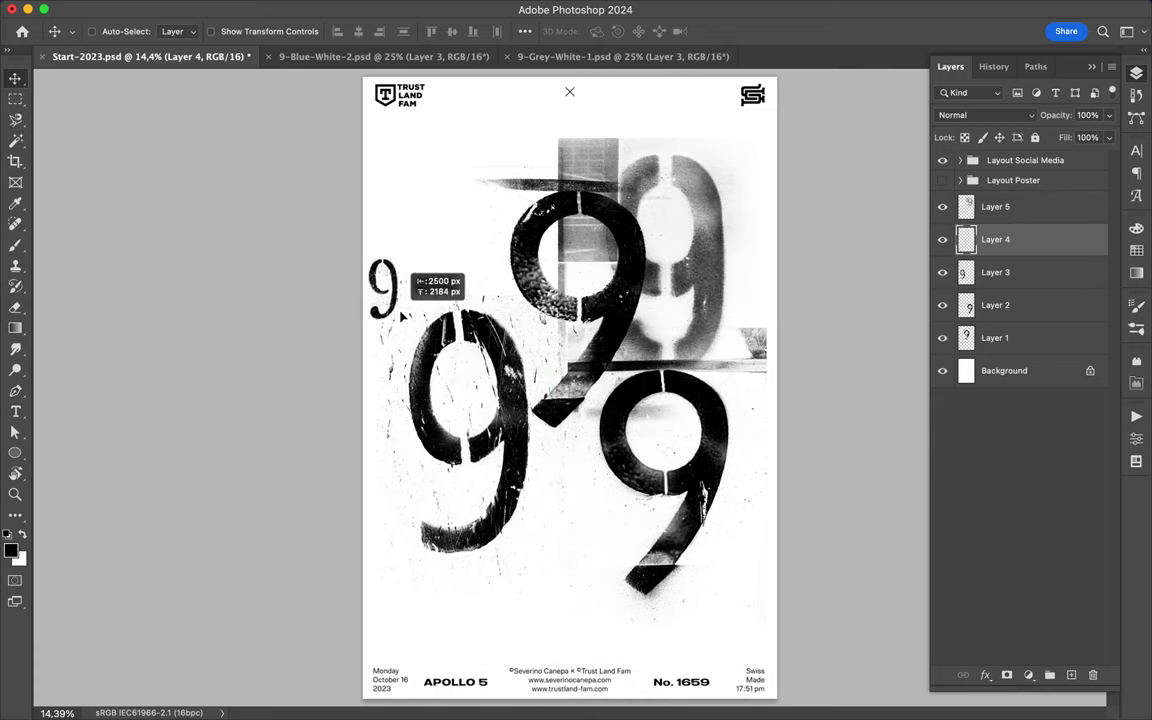
- Scale the big left 9 on Layer 3 down and shift the big top 9 left
{"action": "left_click", "coordinate": [460, 400], "text": "ctrl"}
{"action": "key", "text": "ctrl+t"}
{"action": "left_click_drag", "start_coordinate": [571, 283], "coordinate": [483, 422]}
{"action": "key", "text": "Return"}
{"action": "left_click_drag", "start_coordinate": [635, 350], "coordinate": [600, 357]}
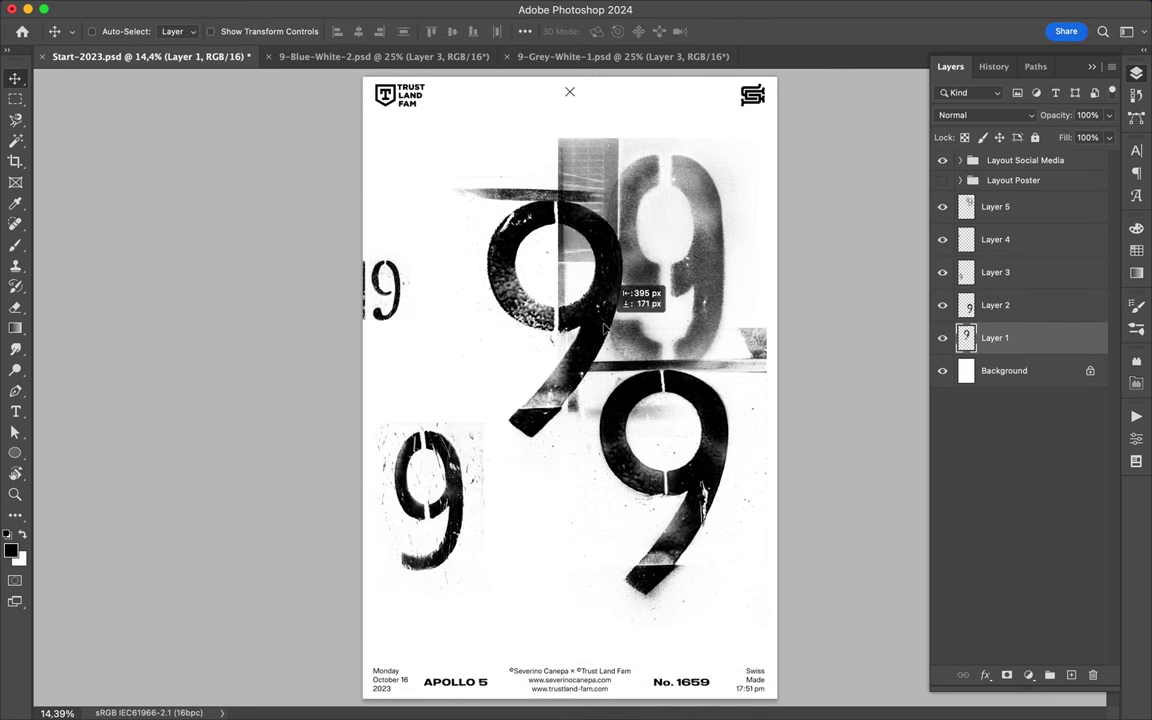
- Nudge the lower-right 9 down, shift the lower-left 9 left, then select Background
{"action": "left_click", "coordinate": [722, 435], "text": "ctrl+alt"}
{"action": "key", "text": "ctrl+z"}
{"action": "left_click_drag", "start_coordinate": [706, 415], "coordinate": [702, 431]}
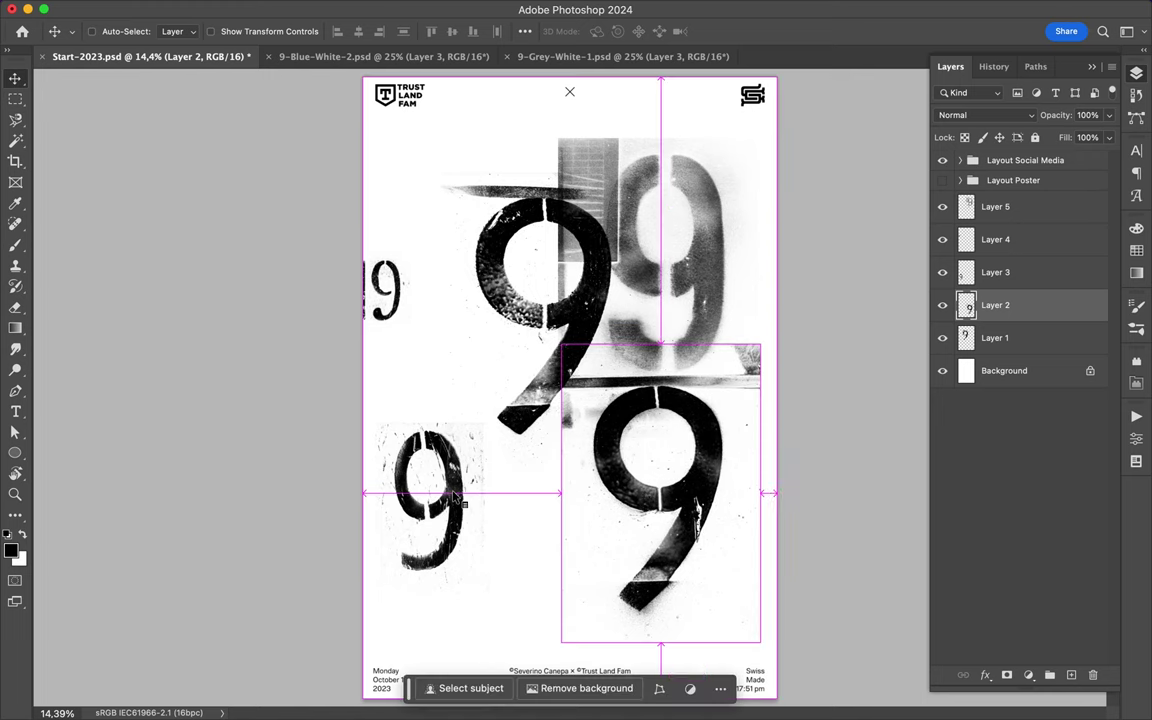
{"action": "left_click_drag", "start_coordinate": [462, 500], "coordinate": [447, 500]}
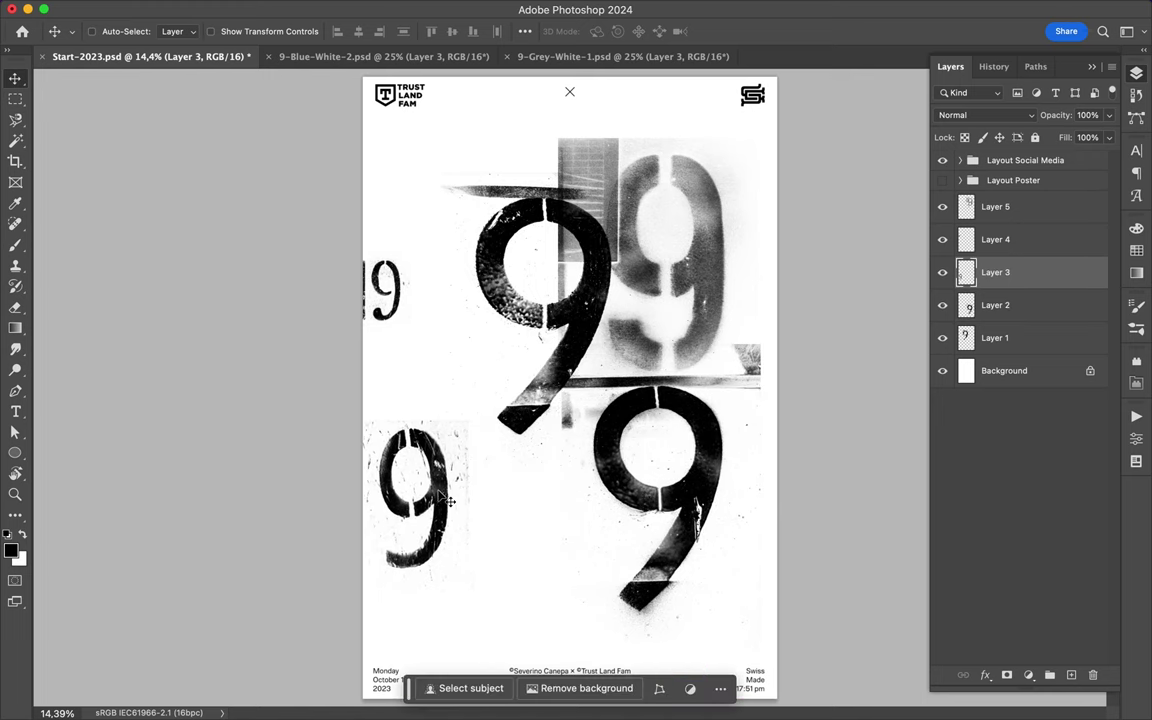
{"action": "left_click", "coordinate": [404, 448], "text": "ctrl"}
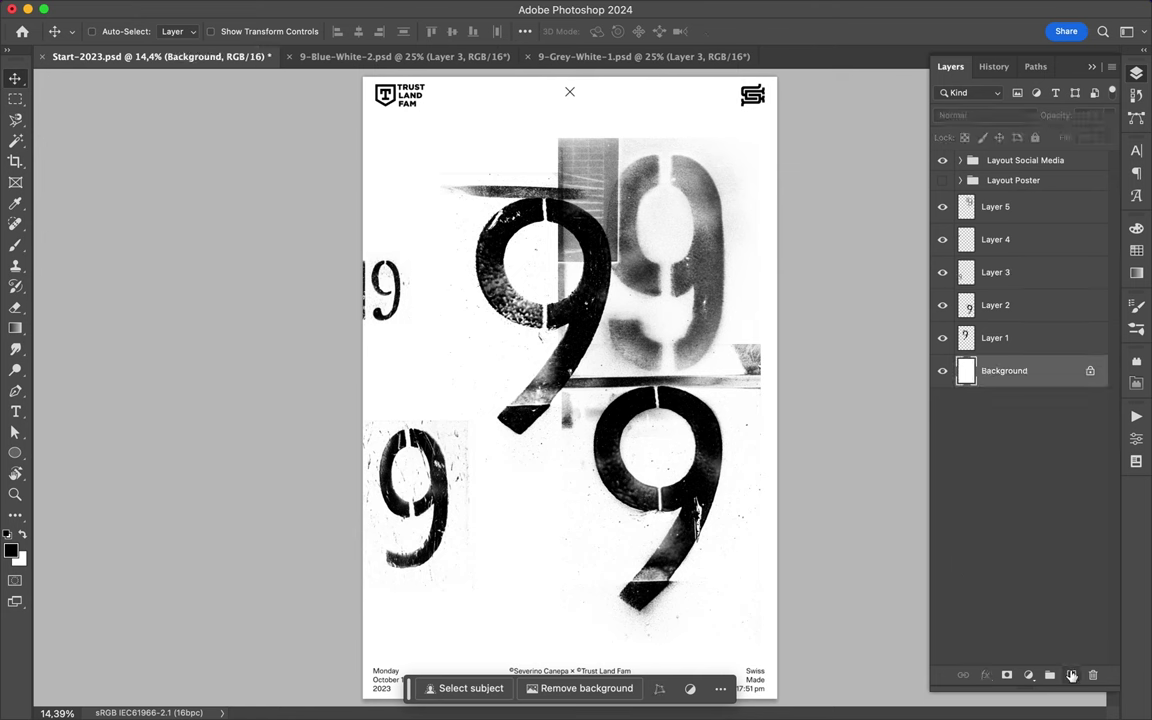
- Add a new layer above the background and browse the brush preset sets
{"action": "key", "text": "ctrl+shift+alt+n"}
{"action": "key", "text": "b"}
{"action": "left_click", "coordinate": [102, 30]}
{"action": "scroll", "coordinate": [30, 240], "scroll_direction": "up", "scroll_amount": 10}
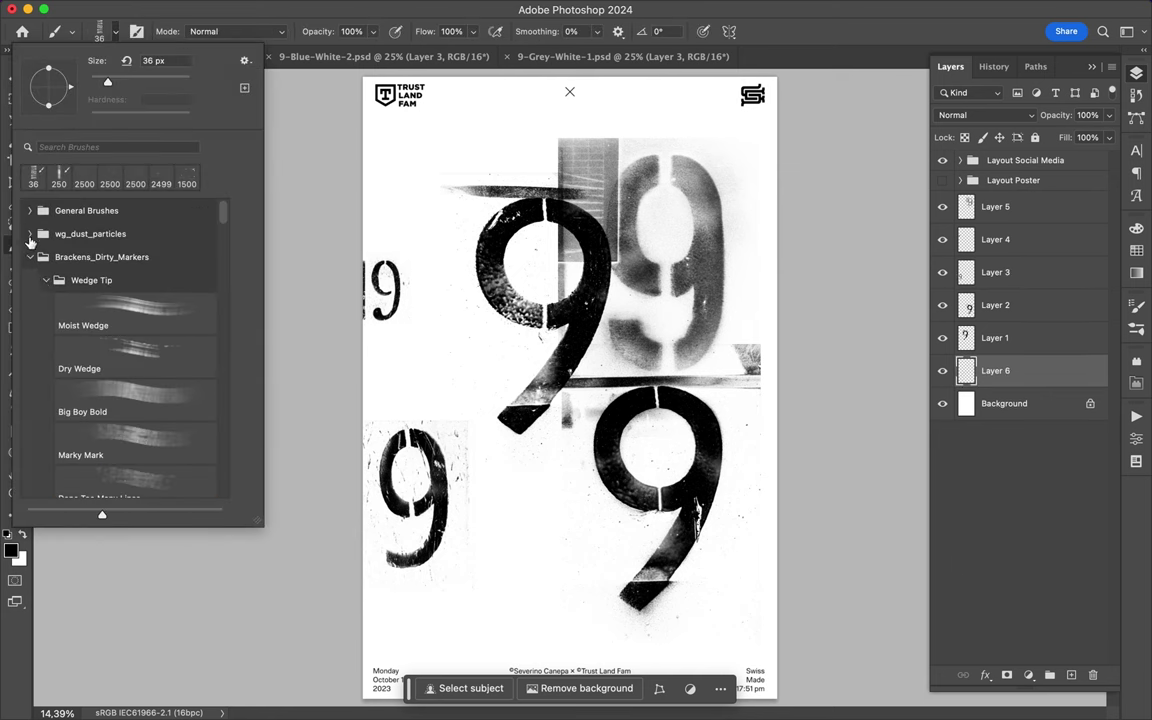
{"action": "left_click", "coordinate": [30, 257]}
{"action": "left_click", "coordinate": [30, 280]}
{"action": "left_click", "coordinate": [30, 280]}
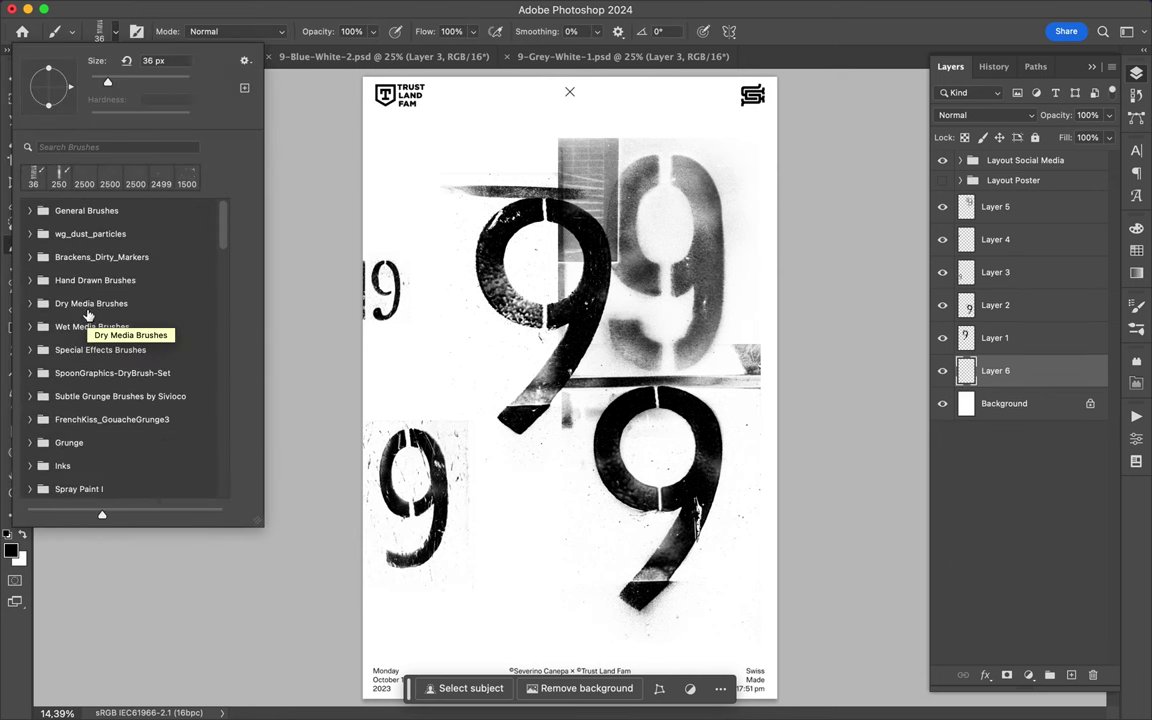
- Choose a large 1890 px dry brush from the SpoonGraphics-DryBrush-Set
{"action": "left_click", "coordinate": [30, 303]}
{"action": "left_click", "coordinate": [88, 370]}
{"action": "left_click", "coordinate": [30, 303]}
{"action": "left_click", "coordinate": [30, 326]}
{"action": "left_click", "coordinate": [33, 326]}
{"action": "left_click", "coordinate": [30, 373]}
{"action": "left_click", "coordinate": [90, 405]}
{"action": "left_click", "coordinate": [30, 373]}
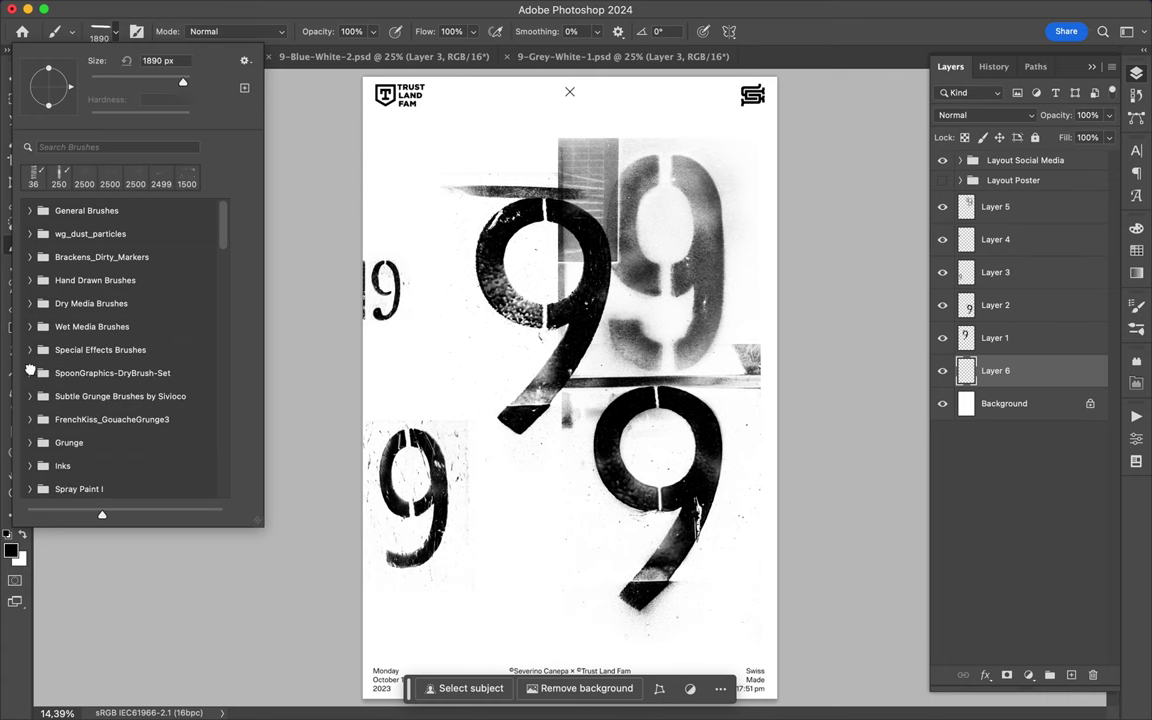
{"action": "key", "text": "Escape"}
- Draw a light grey rectangle over the poster's upper-right area above Background
{"action": "left_click", "coordinate": [1136, 249]}
{"action": "left_click", "coordinate": [1004, 403]}
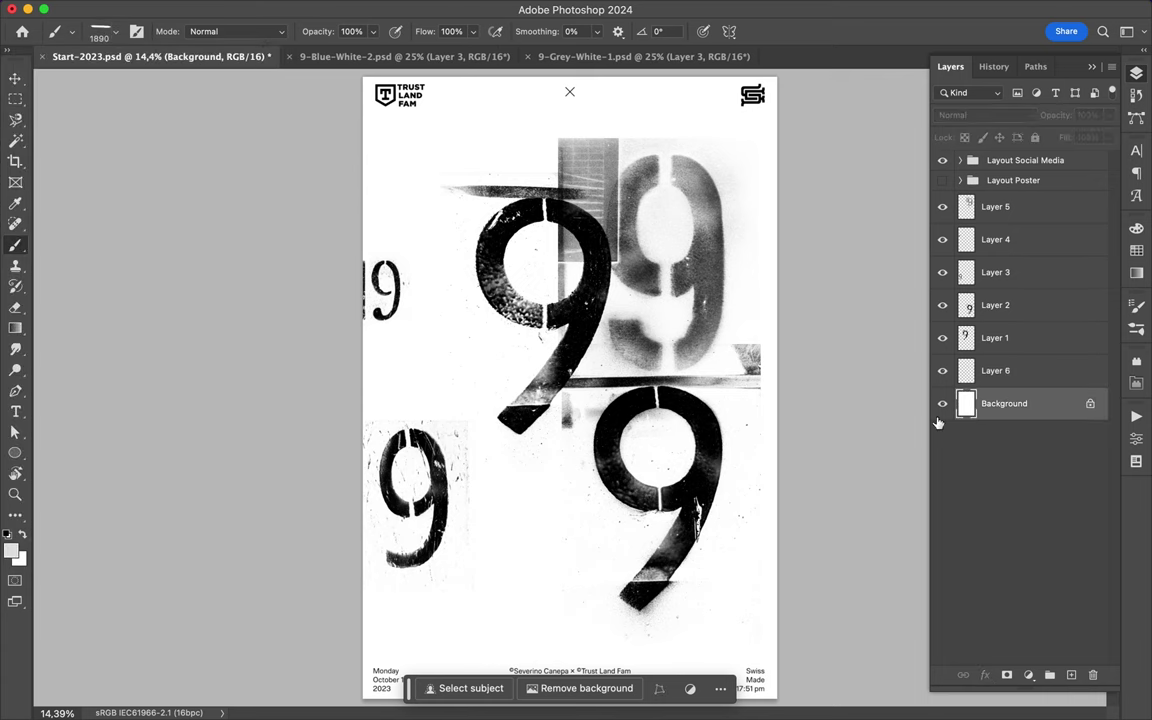
{"action": "left_click", "coordinate": [15, 452]}
{"action": "right_click", "coordinate": [15, 452]}
{"action": "left_click", "coordinate": [70, 402]}
{"action": "left_click_drag", "start_coordinate": [560, 77], "coordinate": [782, 381]}
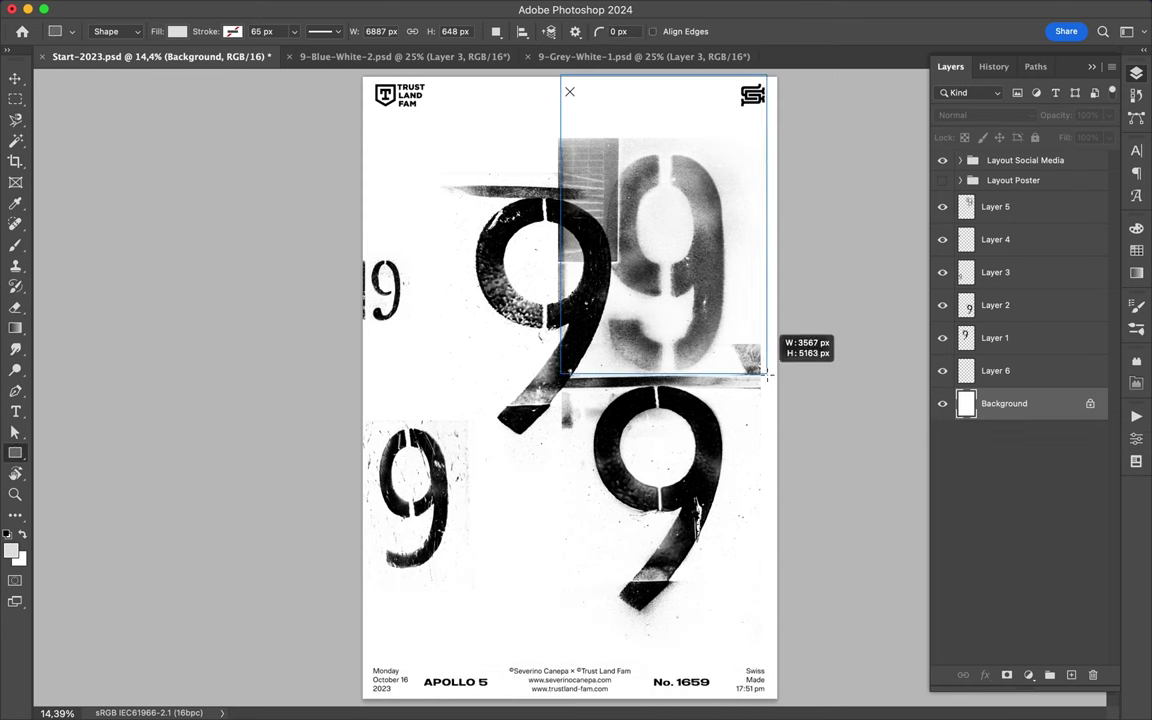
{"action": "left_click_drag", "start_coordinate": [712, 110], "coordinate": [717, 121]}
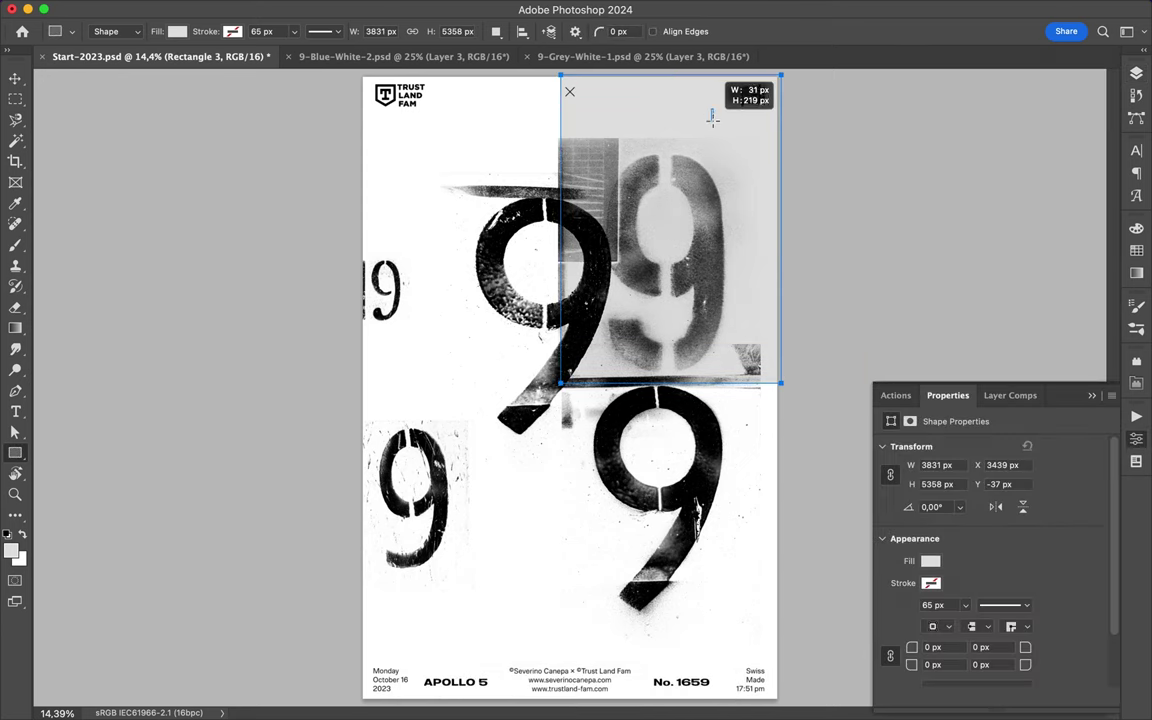
{"action": "key", "text": "ctrl+z"}
- Show the Layers panel and add a new empty Layer 7
{"action": "key", "text": "F7"}
{"action": "key", "text": "ctrl+shift+alt+n"}
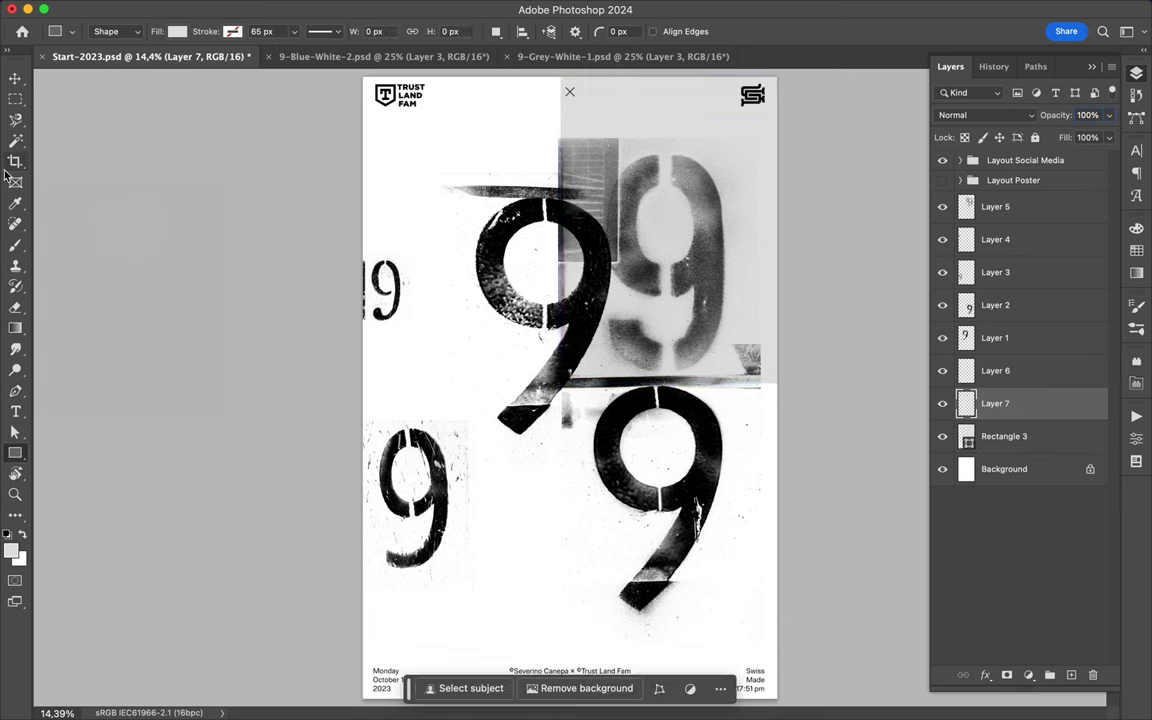
{"action": "left_click", "coordinate": [15, 245]}
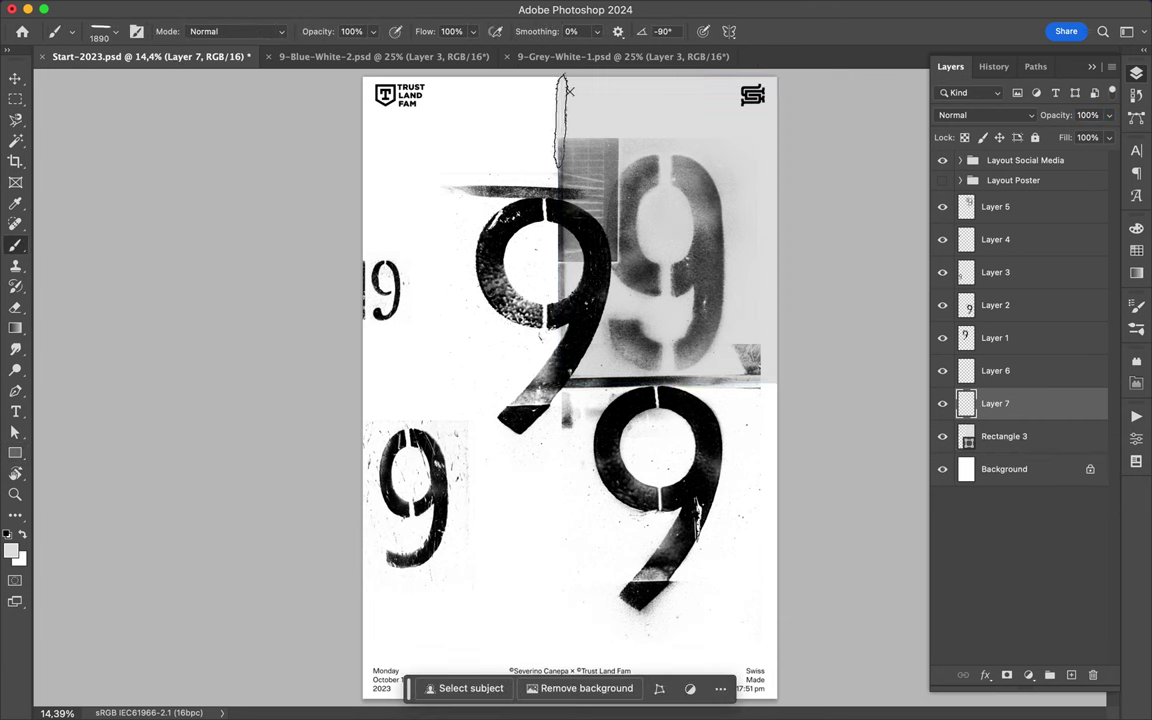
- Try an SG Brush paint stroke and then a rougher brush from the presets
{"action": "left_click", "coordinate": [107, 31]}
{"action": "scroll", "coordinate": [170, 312], "scroll_direction": "down", "scroll_amount": 5}
{"action": "scroll", "coordinate": [137, 309], "scroll_direction": "down", "scroll_amount": 5}
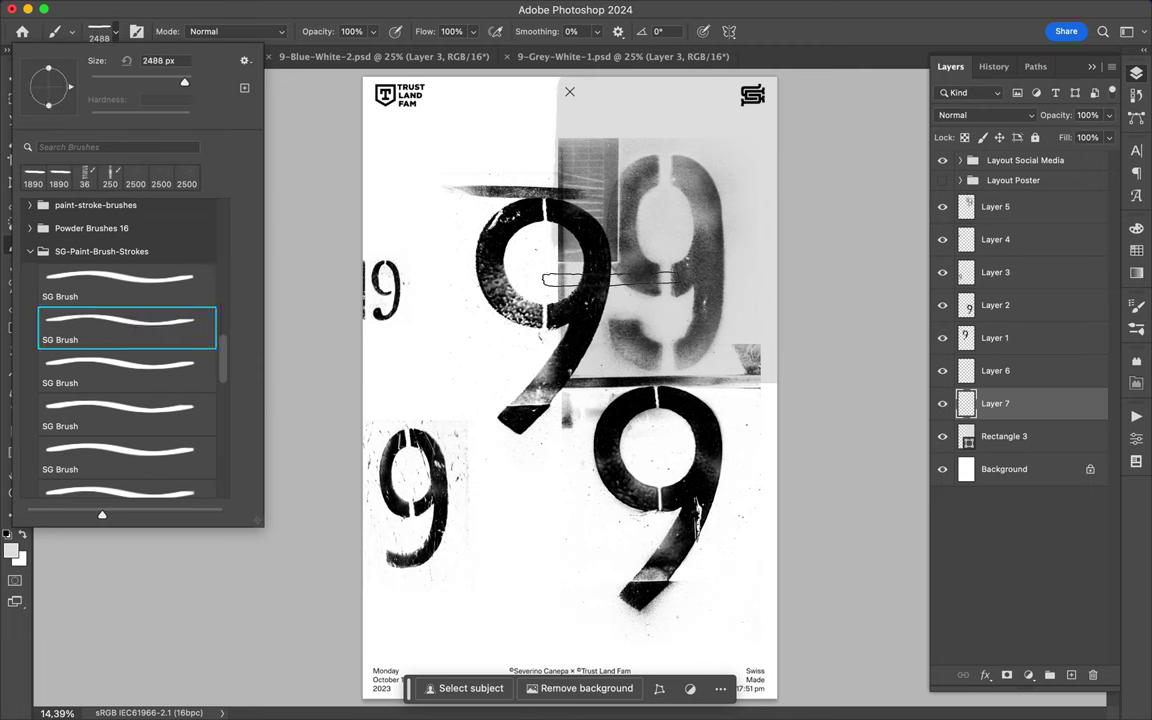
{"action": "left_click", "coordinate": [450, 283]}
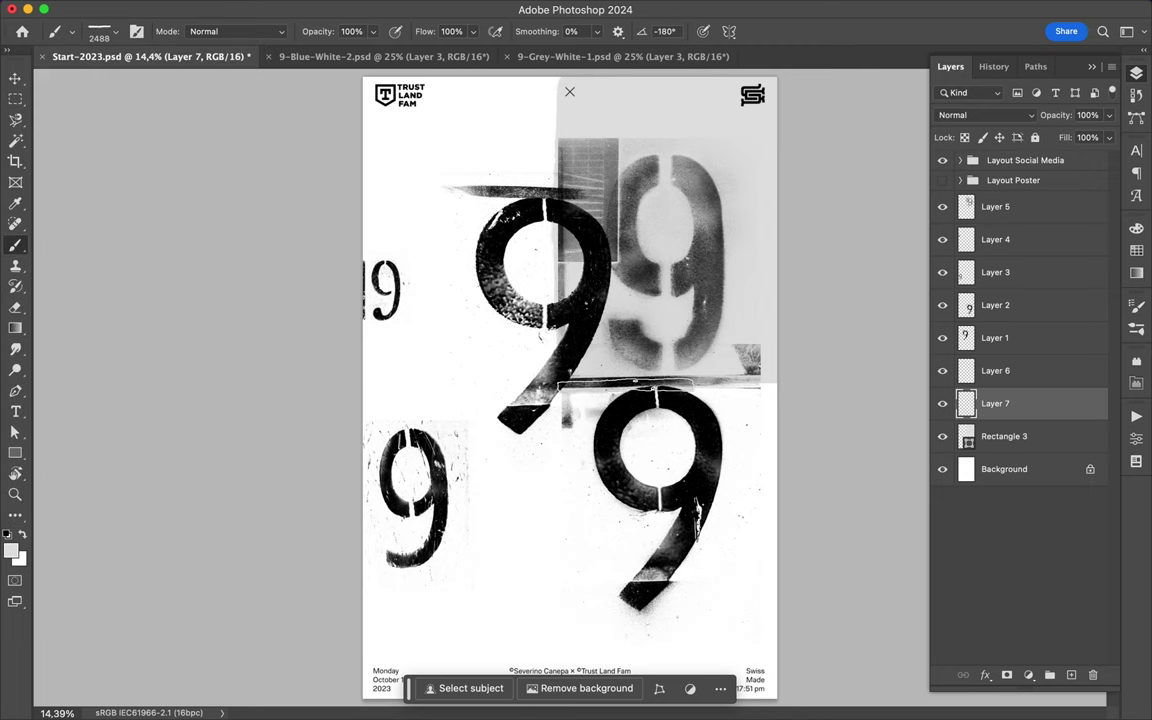
{"action": "left_click", "coordinate": [235, 31]}
{"action": "left_click", "coordinate": [107, 31]}
{"action": "left_click", "coordinate": [128, 463]}
{"action": "left_click", "coordinate": [680, 383]}
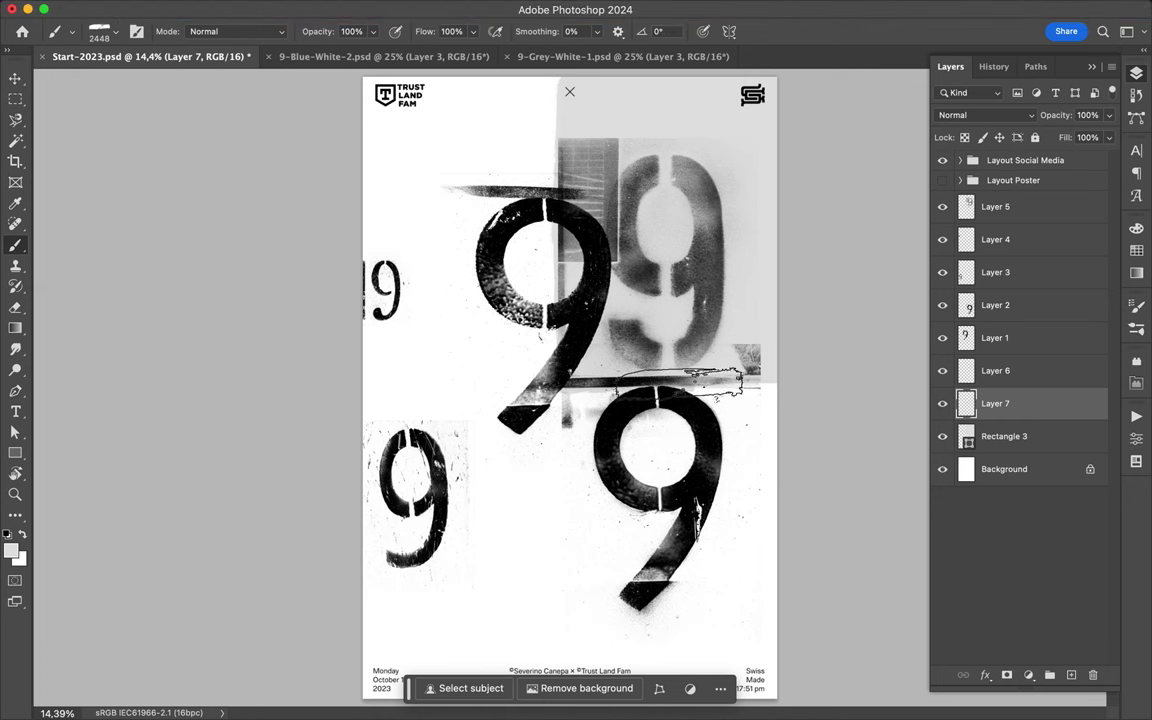
- Choose a SpoonGraphics Spraypaint brush and add a new Layer 8 at the top of the stack
{"action": "key", "text": "v"}
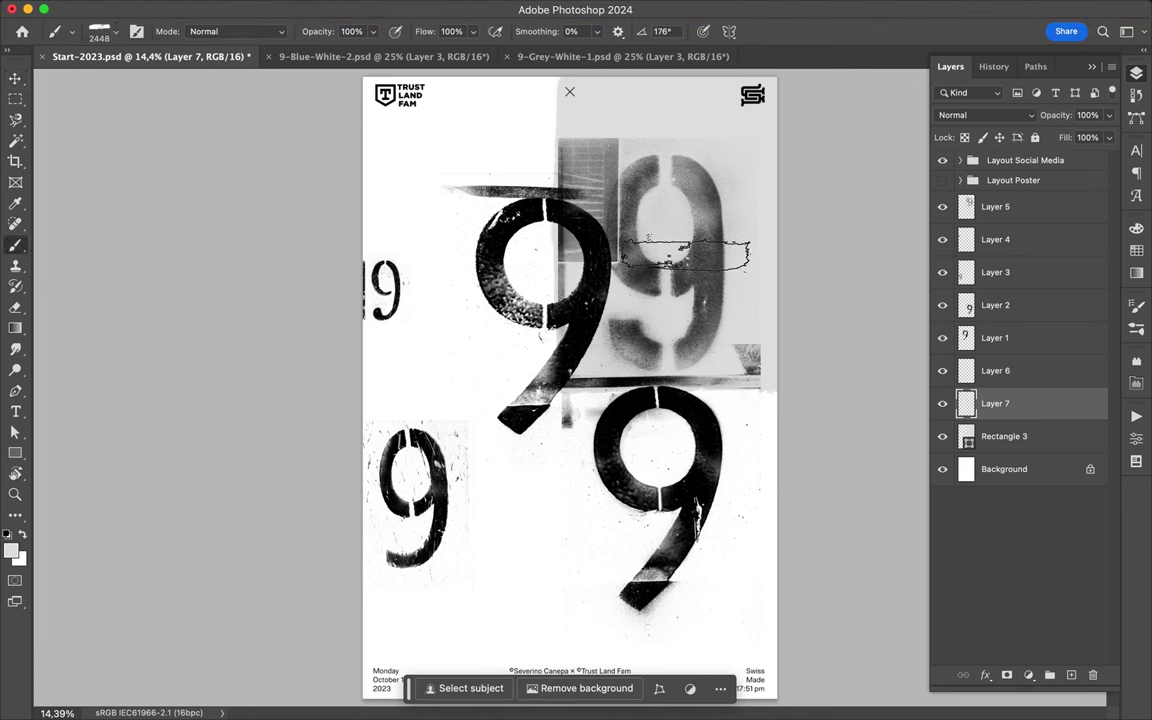
{"action": "key", "text": "b"}
{"action": "left_click", "coordinate": [107, 31]}
{"action": "scroll", "coordinate": [110, 350], "scroll_direction": "down", "scroll_amount": 5}
{"action": "left_click", "coordinate": [31, 298]}
{"action": "double_click", "coordinate": [128, 329]}
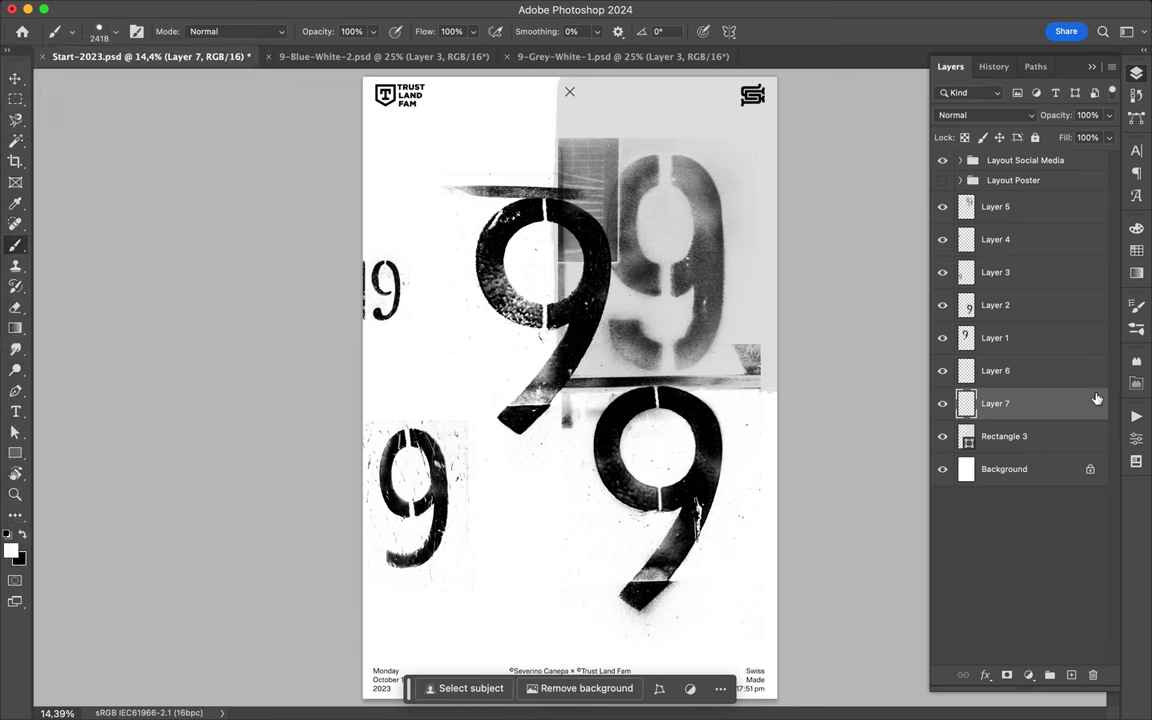
{"action": "key", "text": "ctrl+shift+alt+n"}
{"action": "key", "text": "ctrl+shift+bracketright"}
- Try the 1805 px and 2443 px spray brushes and target Layer 7
{"action": "left_click", "coordinate": [110, 37]}
{"action": "double_click", "coordinate": [100, 372]}
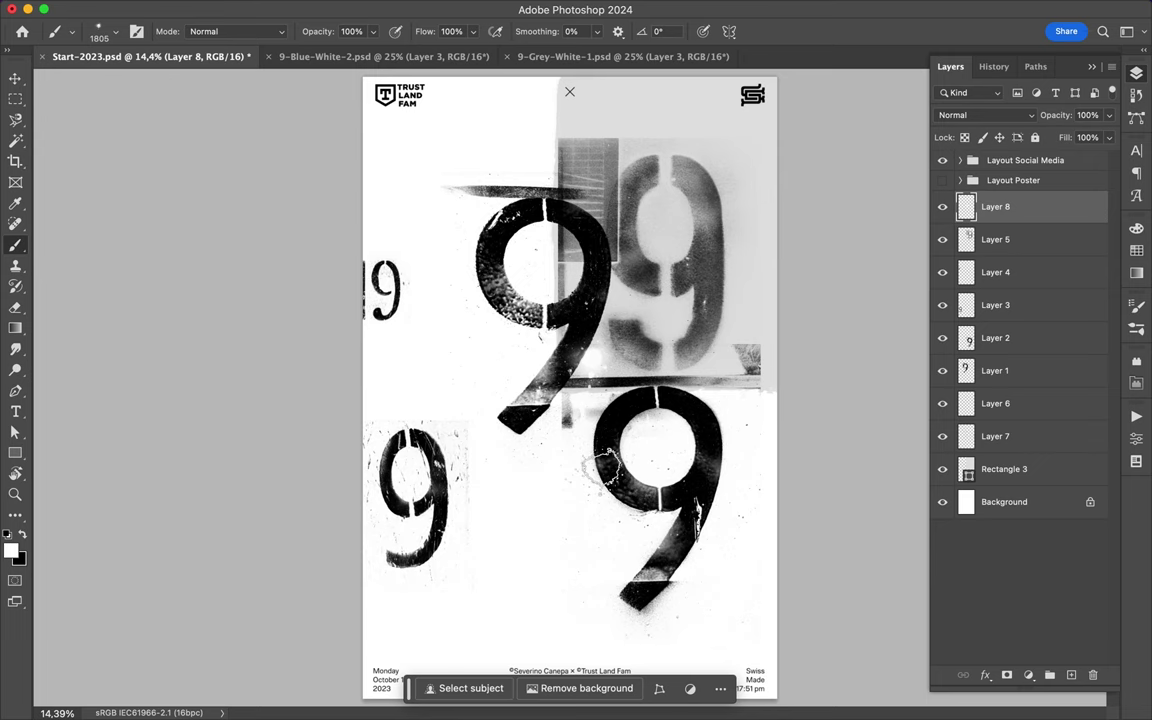
{"action": "left_click", "coordinate": [97, 35]}
{"action": "double_click", "coordinate": [100, 418]}
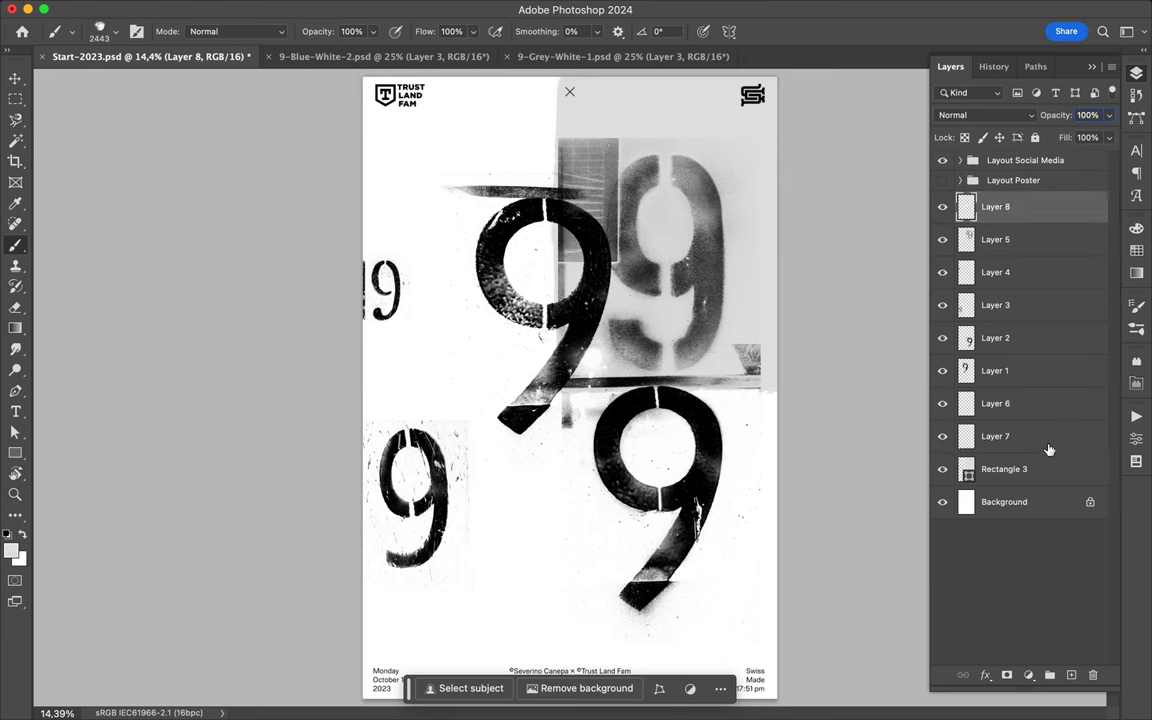
{"action": "left_click", "coordinate": [1048, 446]}
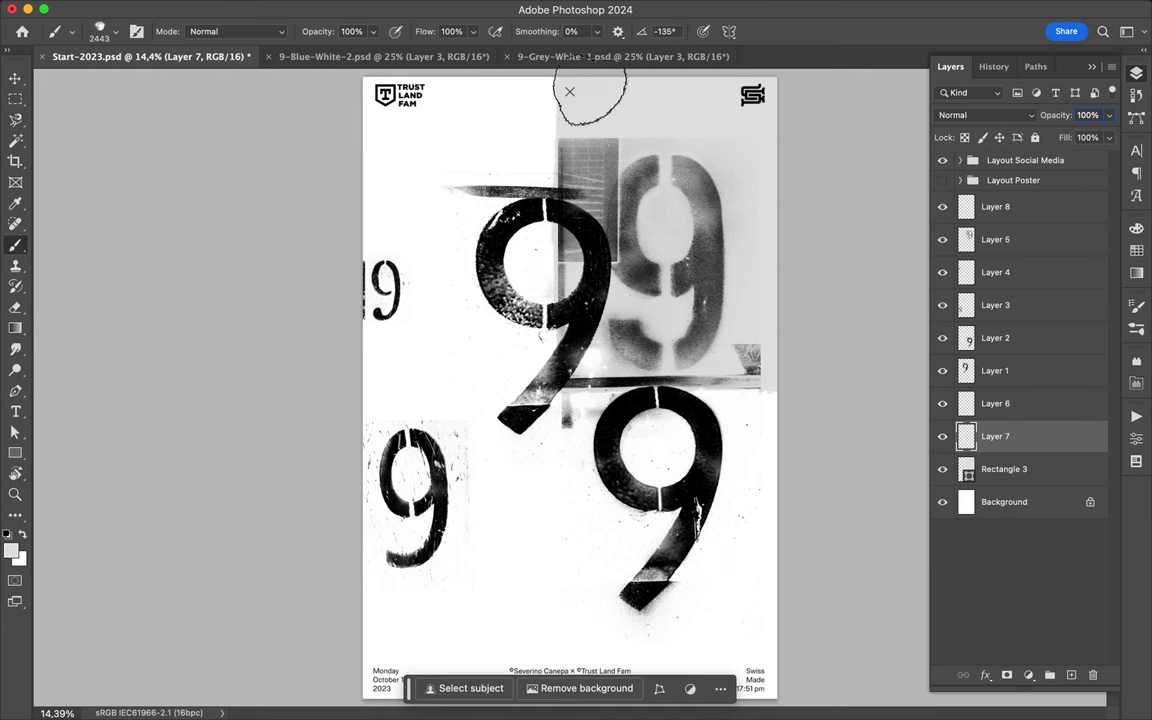
{"action": "left_click", "coordinate": [97, 31]}
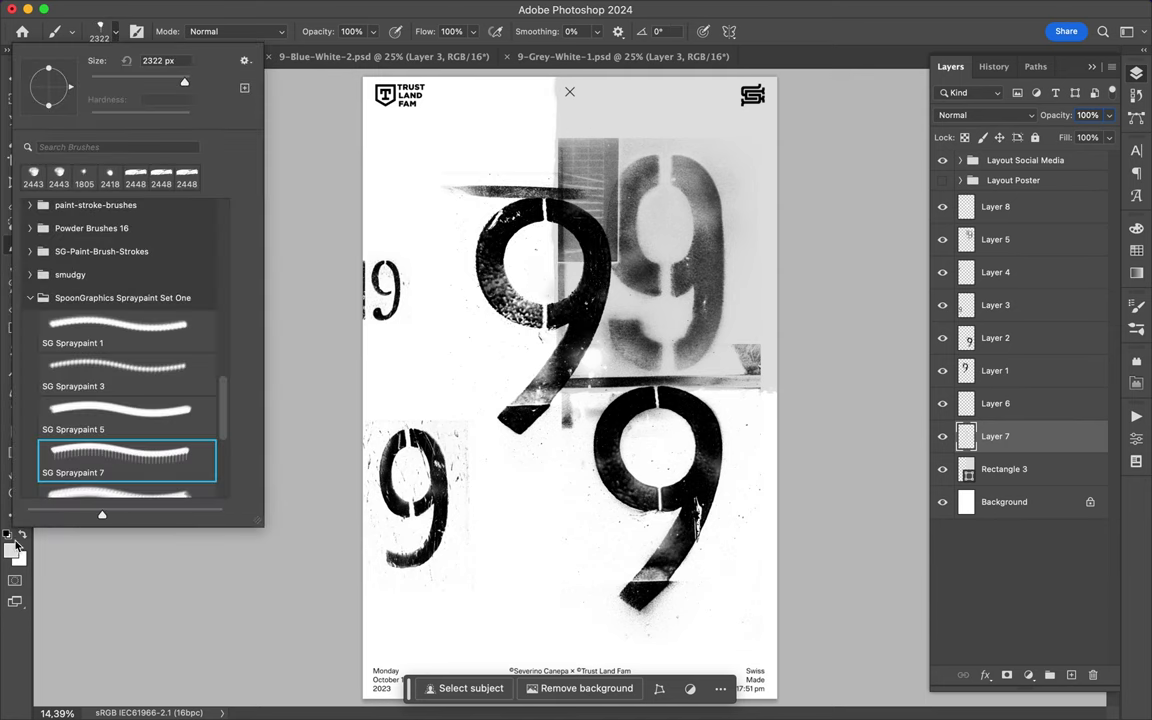
- Set the foreground colour to yellow #ffde00
{"action": "left_click", "coordinate": [14, 565]}
{"action": "left_click", "coordinate": [1138, 254]}
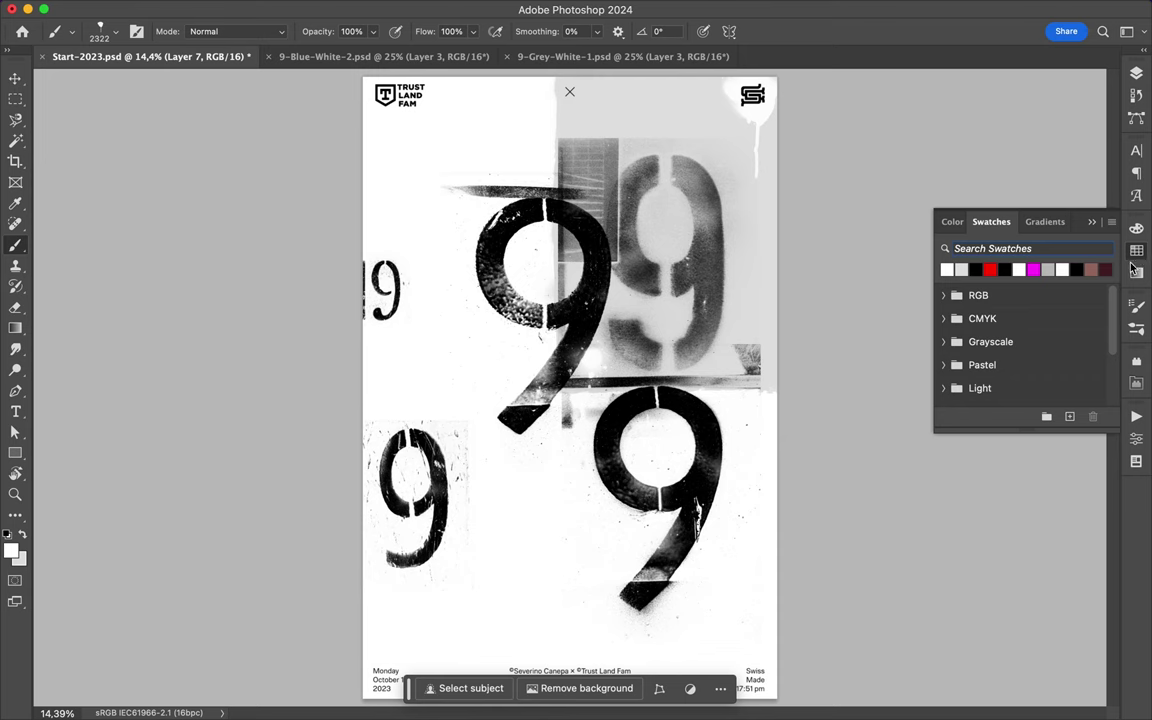
{"action": "left_click", "coordinate": [12, 552]}
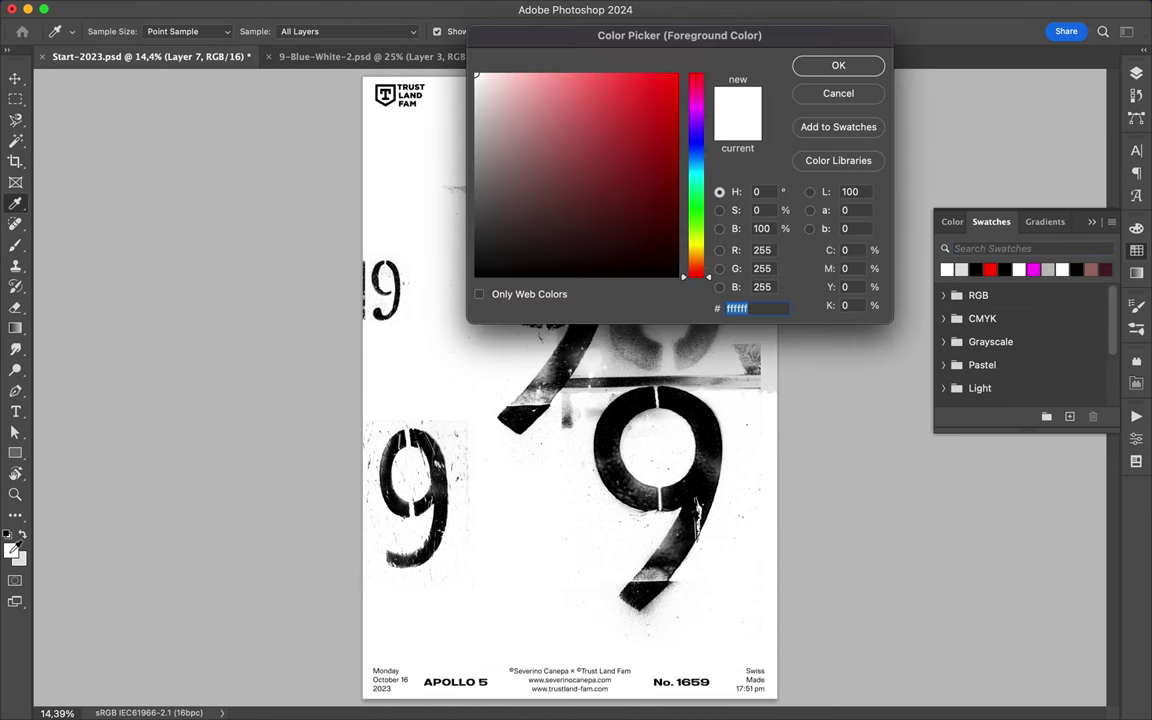
{"action": "type", "text": "ffde00"}
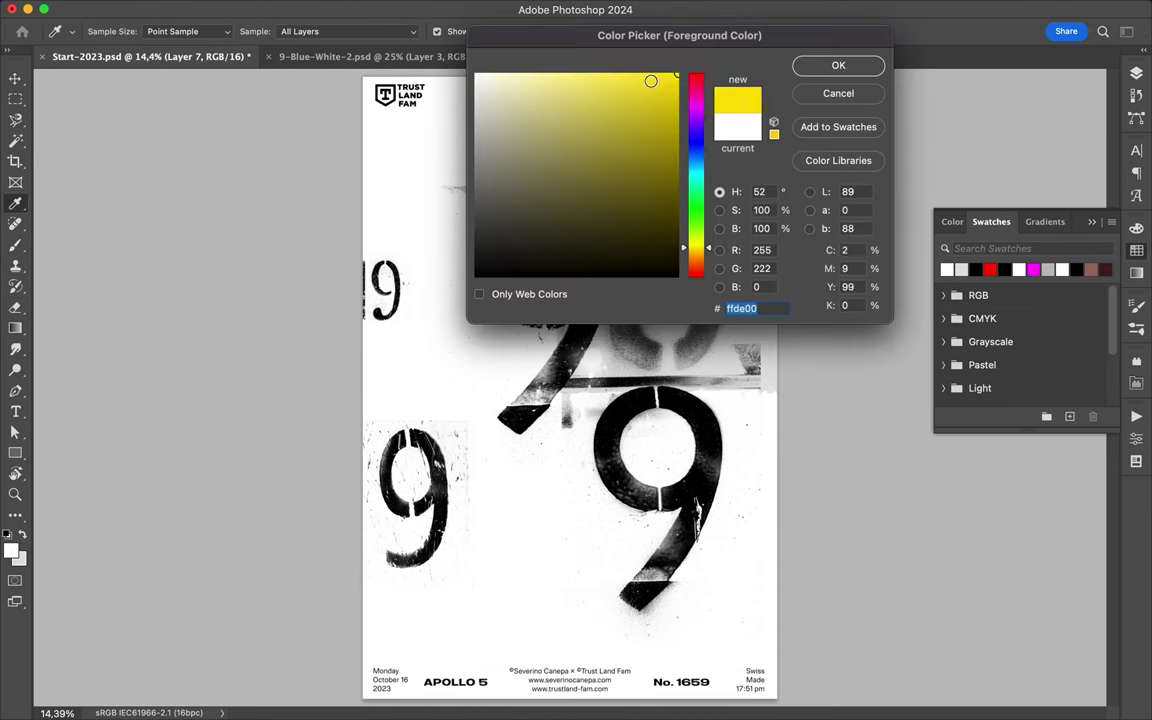
{"action": "left_click", "coordinate": [838, 66]}
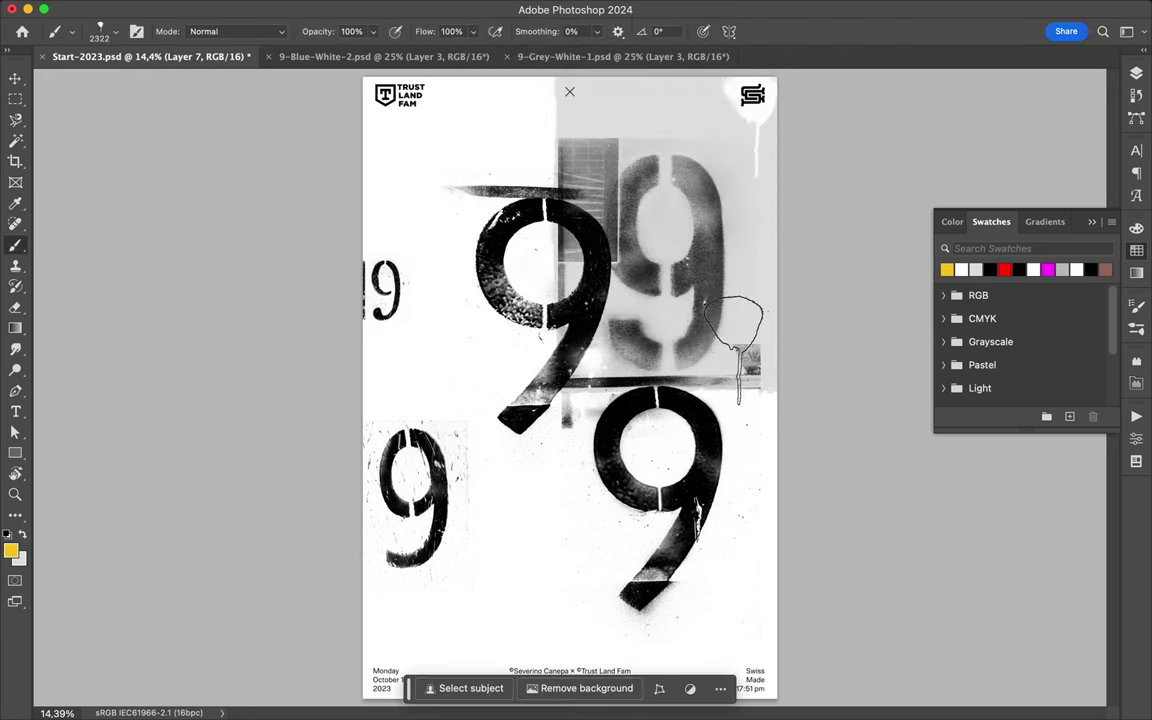
- Draw a yellow rectangle above Background and slide it left behind the 9s
{"action": "key", "text": "m"}
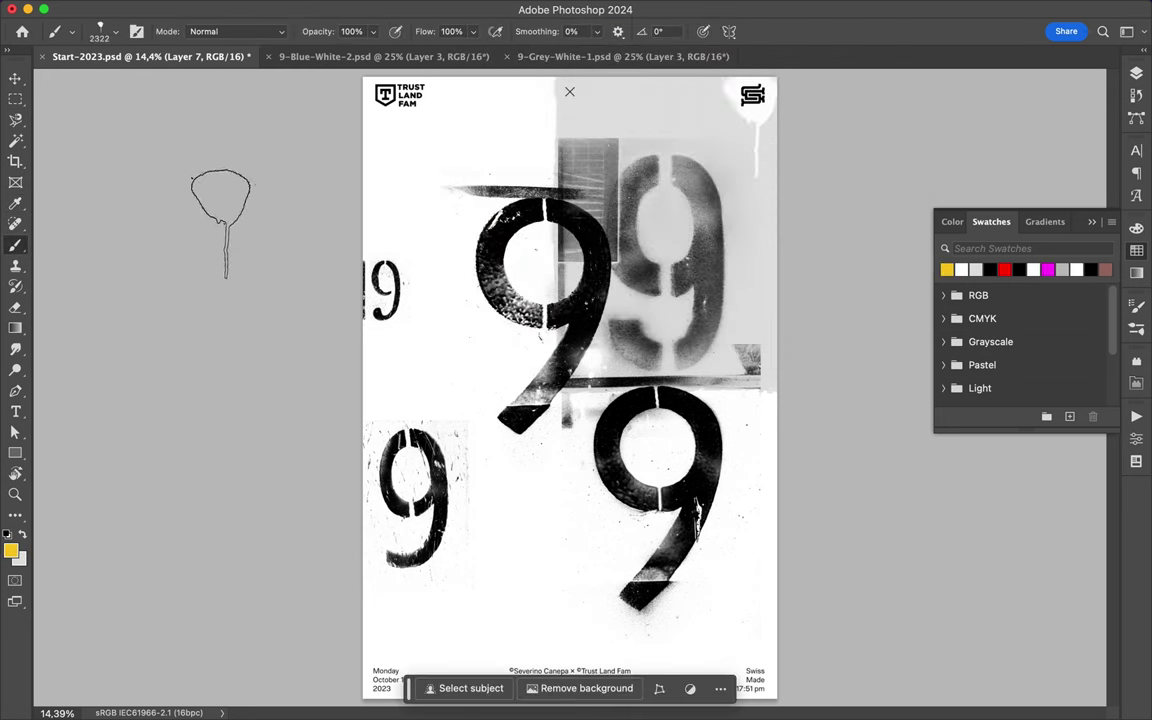
{"action": "left_click", "coordinate": [15, 453]}
{"action": "left_click", "coordinate": [80, 450]}
{"action": "left_click", "coordinate": [1136, 73]}
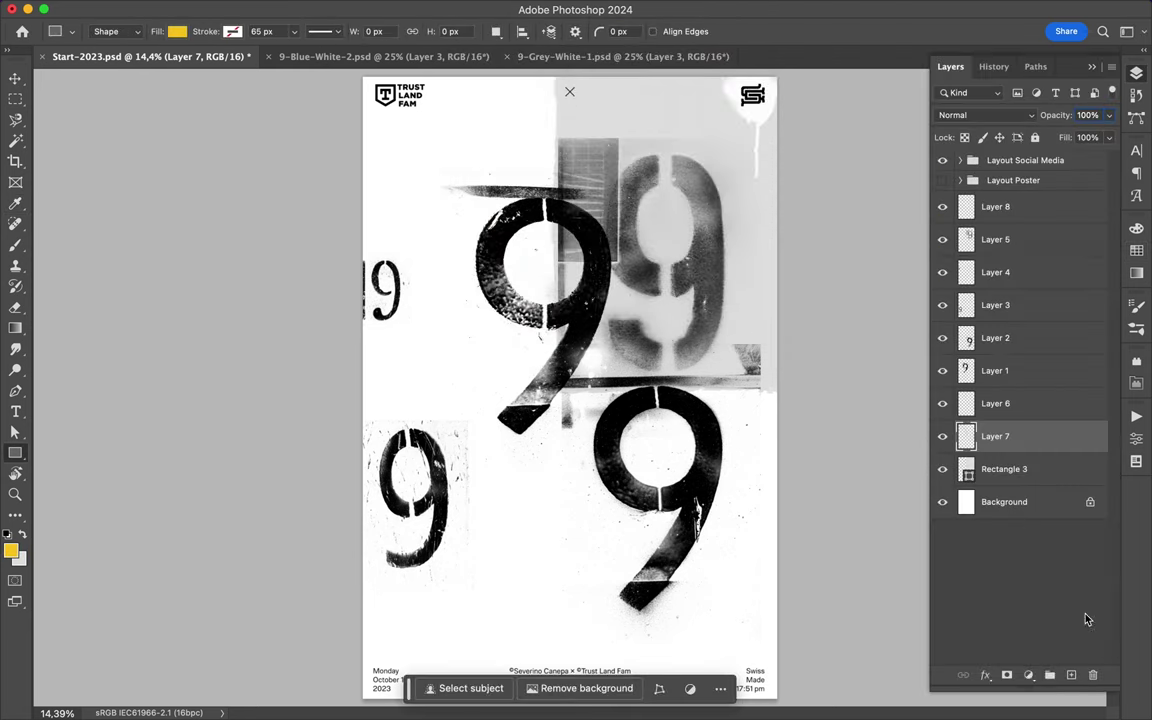
{"action": "left_click", "coordinate": [1004, 501]}
{"action": "left_click_drag", "start_coordinate": [483, 78], "coordinate": [787, 465]}
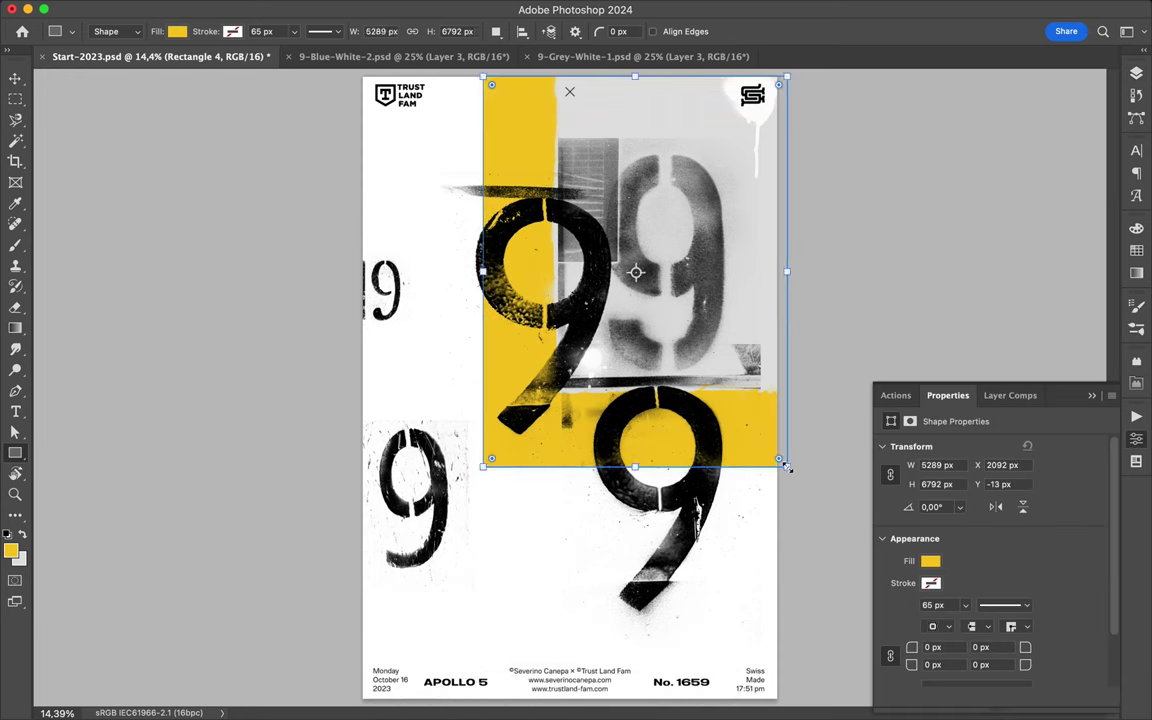
{"action": "key", "text": "v"}
{"action": "left_click_drag", "start_coordinate": [478, 405], "coordinate": [553, 413]}
- Add a new empty Layer 9 and switch back to the brush
{"action": "left_click", "coordinate": [1136, 73]}
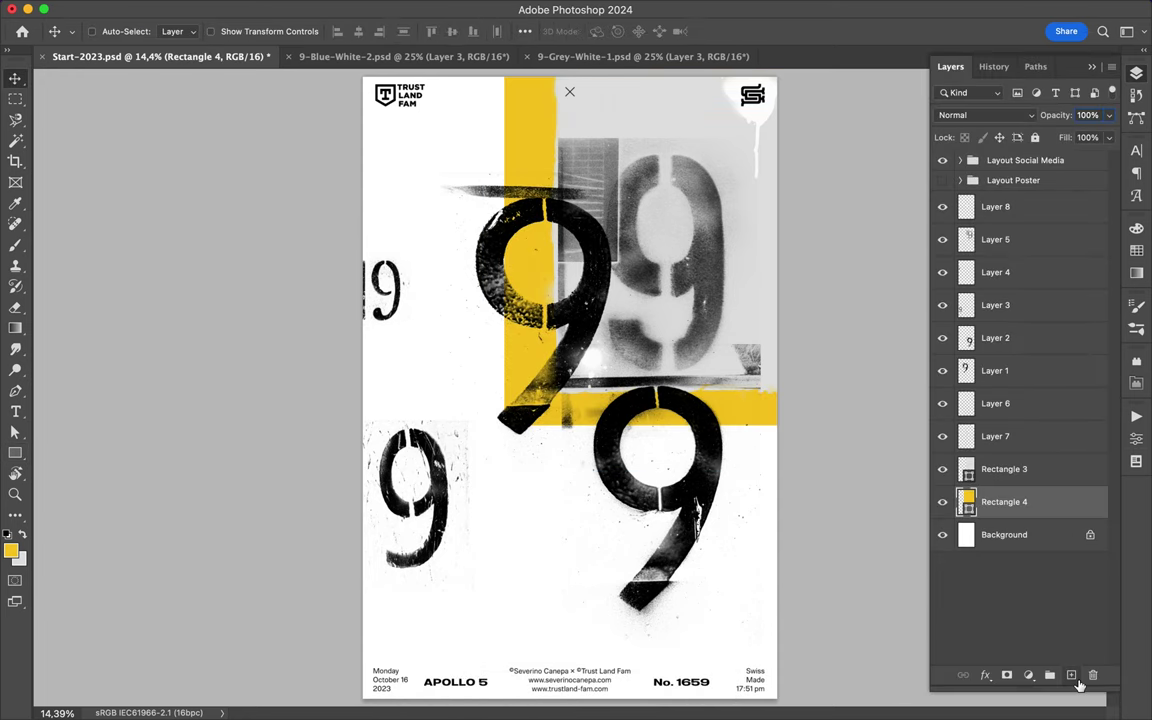
{"action": "left_click", "coordinate": [1071, 675]}
{"action": "key", "text": "b"}
{"action": "left_click", "coordinate": [50, 32]}
- Pick the first Formless grunge stripe brush and rotate its tip to horizontal
{"action": "scroll", "coordinate": [157, 272], "scroll_direction": "up", "scroll_amount": 3}
{"action": "left_click", "coordinate": [29, 264]}
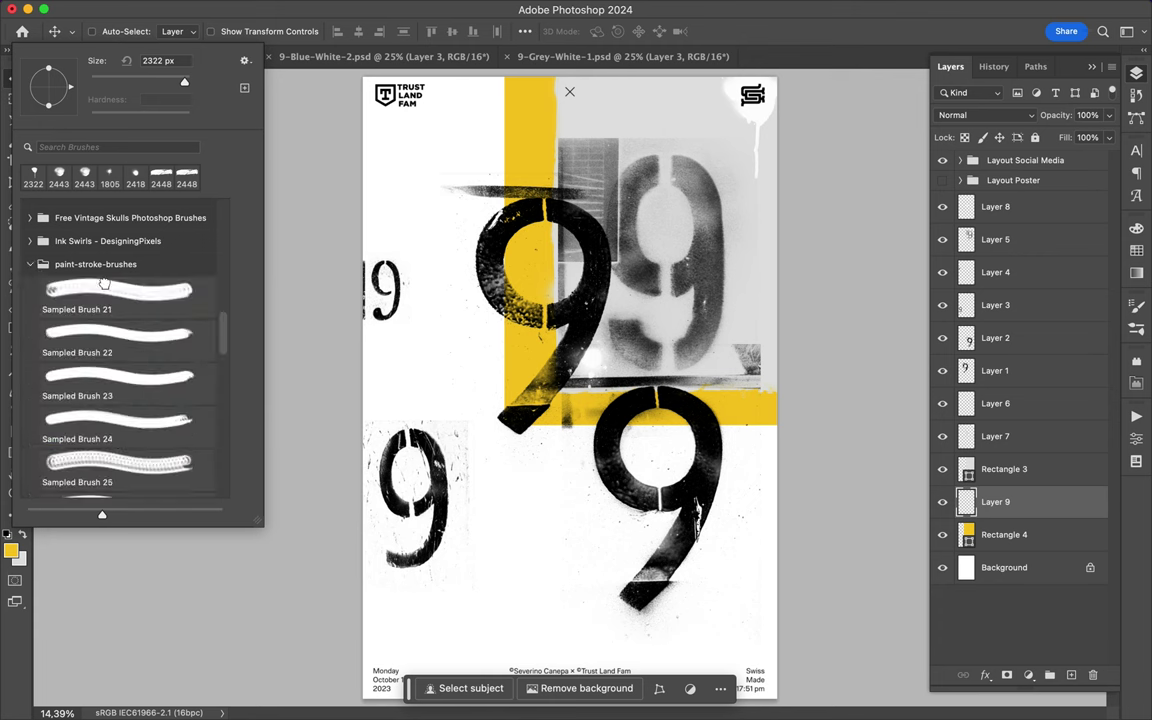
{"action": "left_click", "coordinate": [80, 290]}
{"action": "scroll", "coordinate": [80, 290], "scroll_direction": "up", "scroll_amount": 2}
{"action": "left_click", "coordinate": [29, 318]}
{"action": "scroll", "coordinate": [145, 281], "scroll_direction": "up", "scroll_amount": 5}
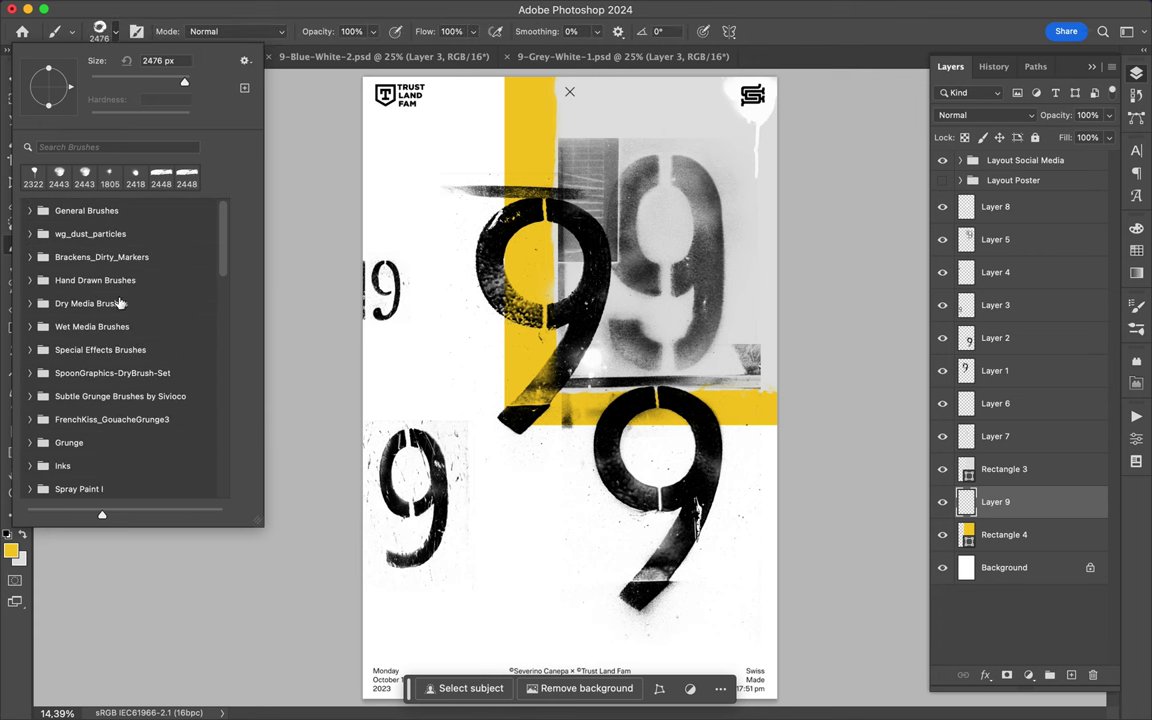
{"action": "scroll", "coordinate": [29, 440], "scroll_direction": "down", "scroll_amount": 5}
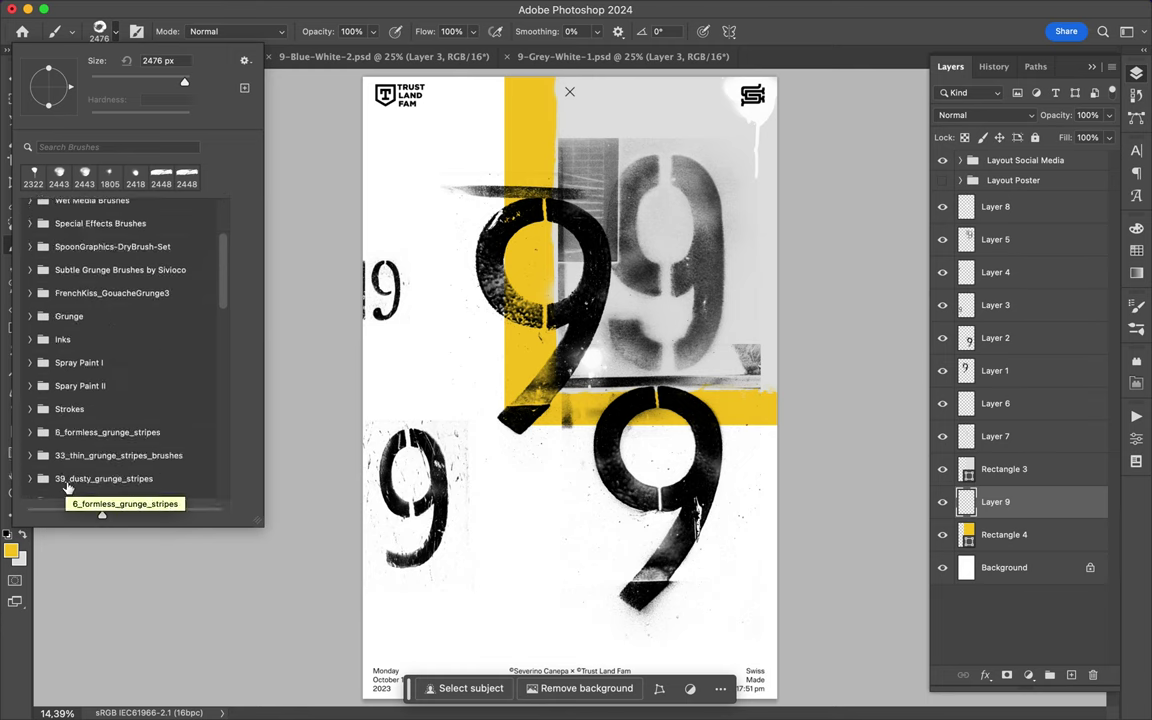
{"action": "left_click", "coordinate": [29, 465]}
{"action": "left_click", "coordinate": [100, 460]}
{"action": "scroll", "coordinate": [100, 460], "scroll_direction": "down", "scroll_amount": 1}
{"action": "left_click", "coordinate": [569, 92]}
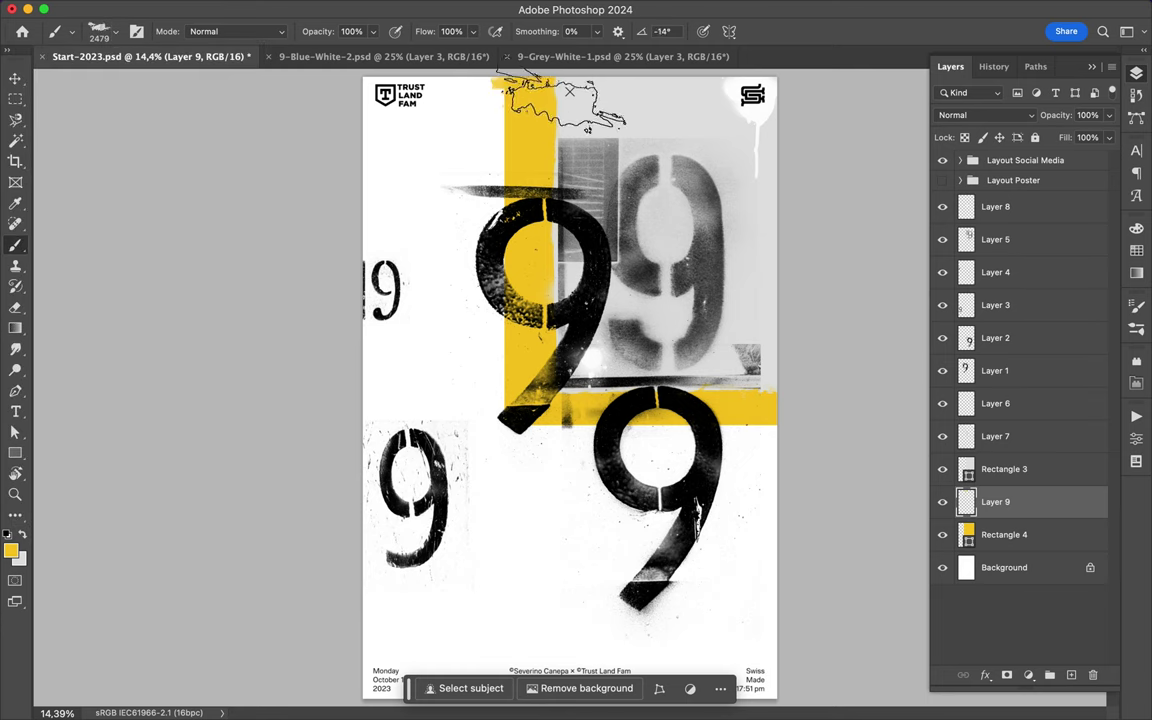
{"action": "key", "text": "Right"}
{"action": "key", "text": "Right"}
{"action": "key", "text": "Right"}
{"action": "key", "text": "Right"}
{"action": "key", "text": "Right"}
{"action": "key", "text": "Right"}
{"action": "key", "text": "Right"}
{"action": "key", "text": "Right"}
{"action": "key", "text": "Right"}
{"action": "key", "text": "Right"}
{"action": "key", "text": "Right"}
{"action": "key", "text": "Right"}
- Switch to Thin_grunge_stripe_31 and nearby stripe presets, then stamp a rough yellow stroke
{"action": "left_click", "coordinate": [104, 33]}
{"action": "left_click", "coordinate": [30, 357]}
{"action": "scroll", "coordinate": [127, 458], "scroll_direction": "down", "scroll_amount": 10}
{"action": "left_click", "coordinate": [127, 458]}
{"action": "scroll", "coordinate": [127, 458], "scroll_direction": "down", "scroll_amount": 3}
{"action": "left_click", "coordinate": [762, 304]}
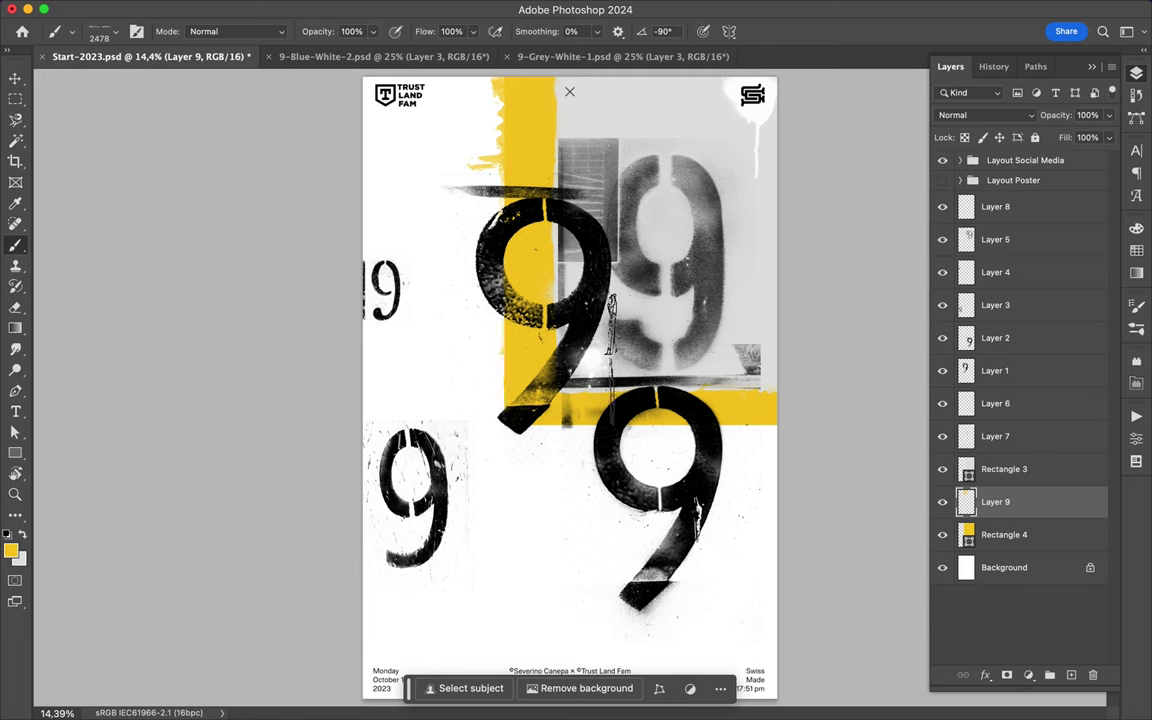
{"action": "key", "text": "period"}
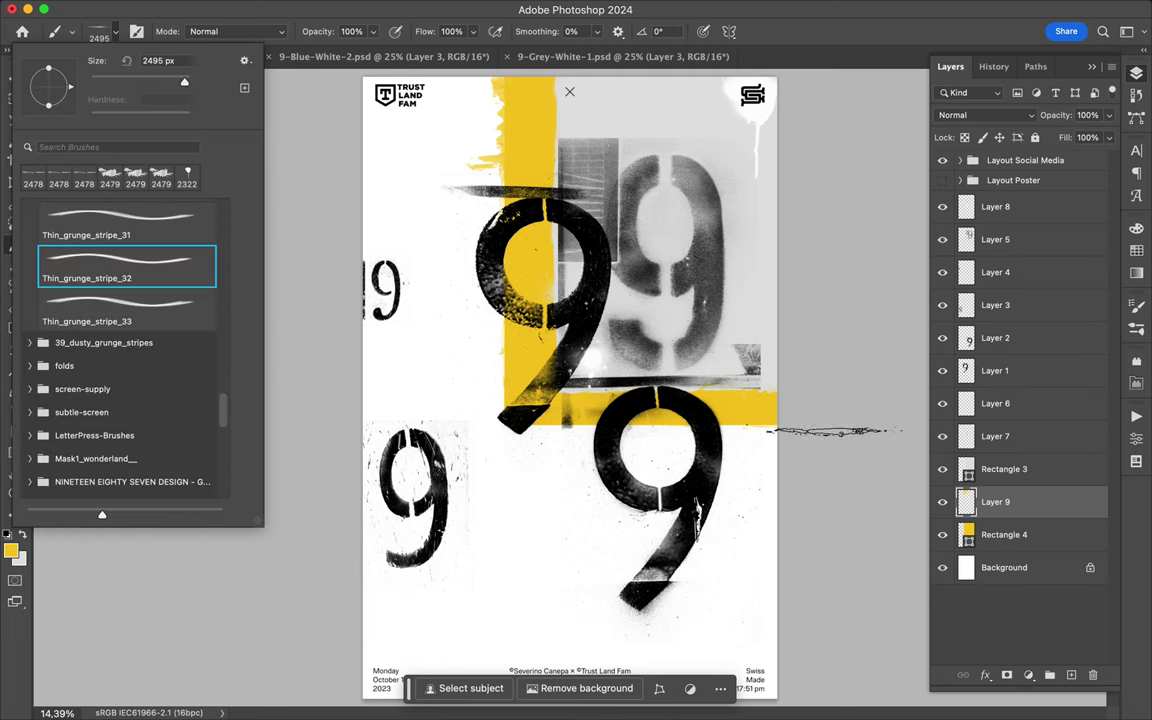
{"action": "left_click", "coordinate": [760, 425]}
{"action": "key", "text": "period"}
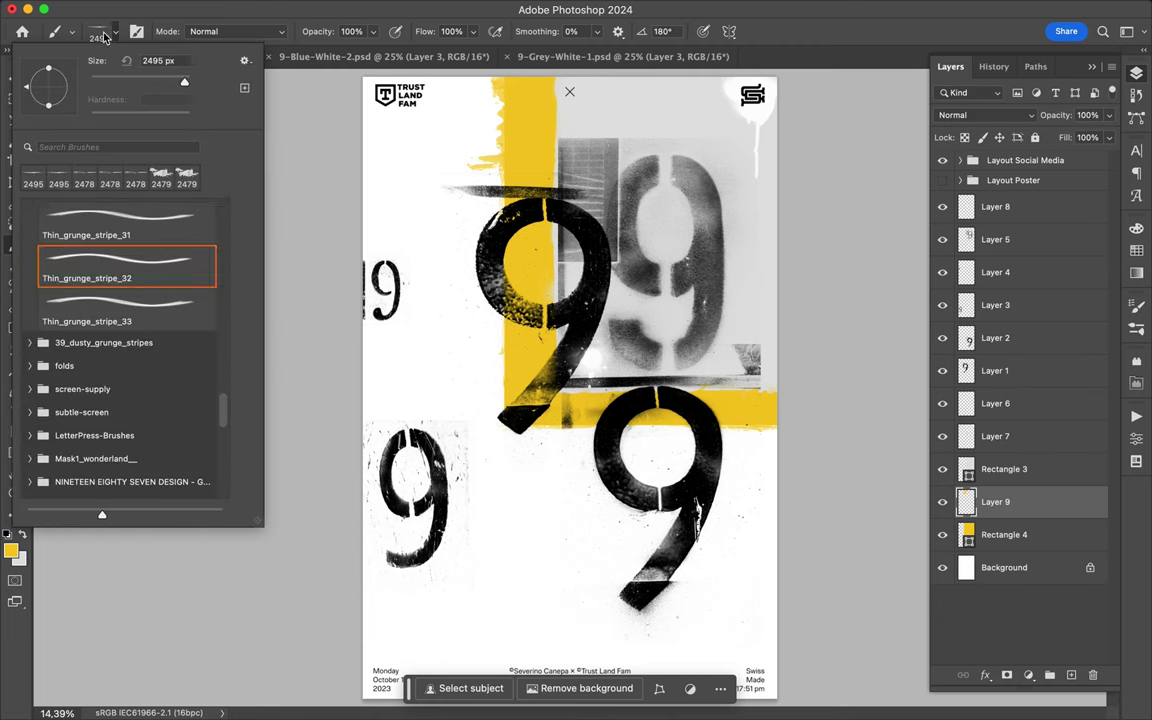
{"action": "left_click", "coordinate": [682, 425]}
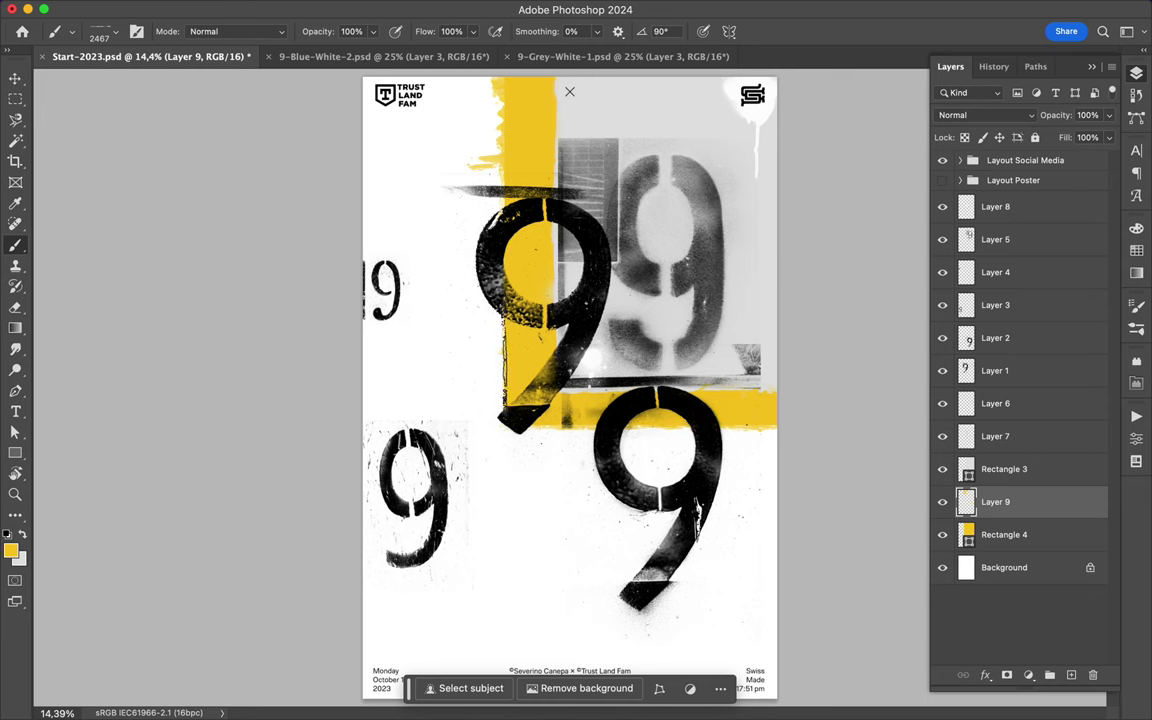
- Select the lower 9's layer and draw a rectangle over it
{"action": "key", "text": "v"}
{"action": "left_click", "coordinate": [663, 463]}
{"action": "left_click_drag", "start_coordinate": [527, 424], "coordinate": [784, 604]}
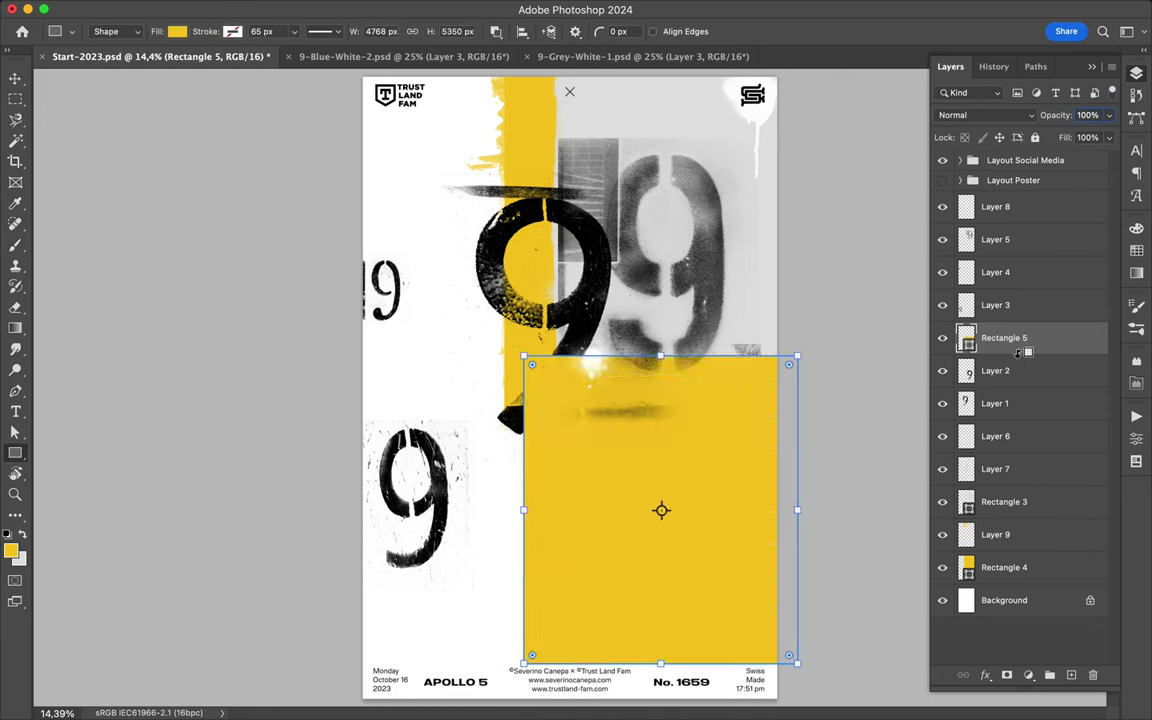
- Clip the yellow rectangle to the lower 9, then remove it to keep the 9 black
{"action": "key", "text": "ctrl+alt+g"}
{"action": "key", "text": "v"}
{"action": "left_click_drag", "start_coordinate": [630, 476], "coordinate": [600, 420]}
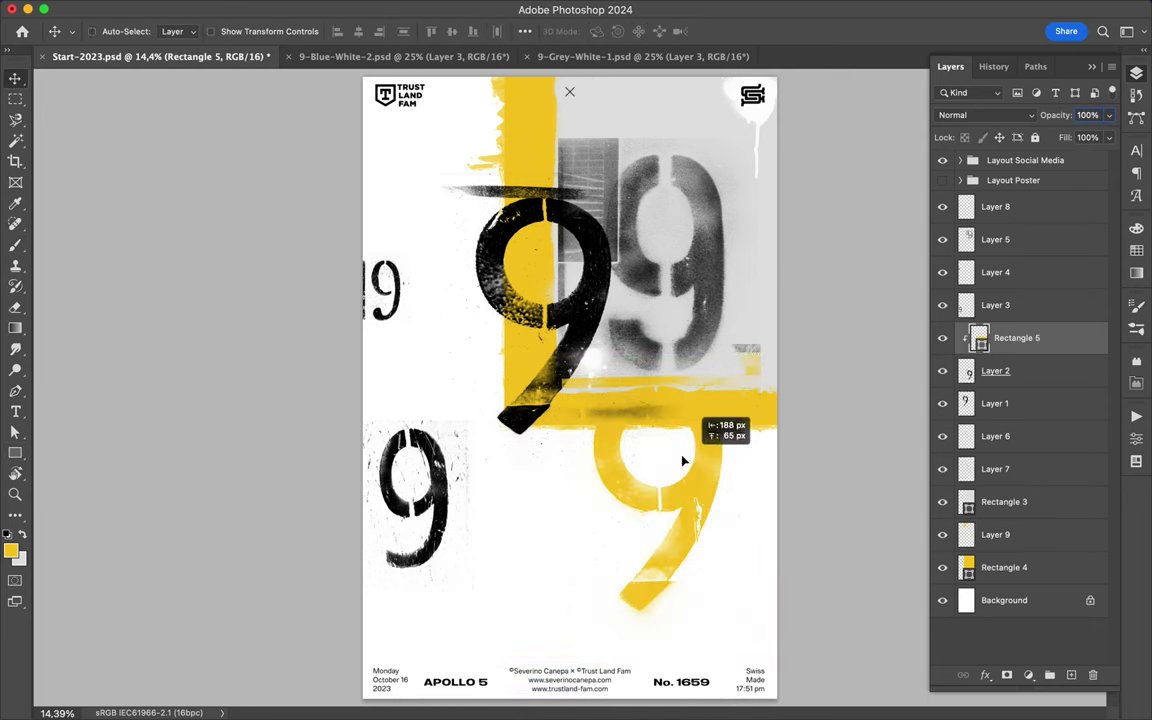
{"action": "key", "text": "Delete"}
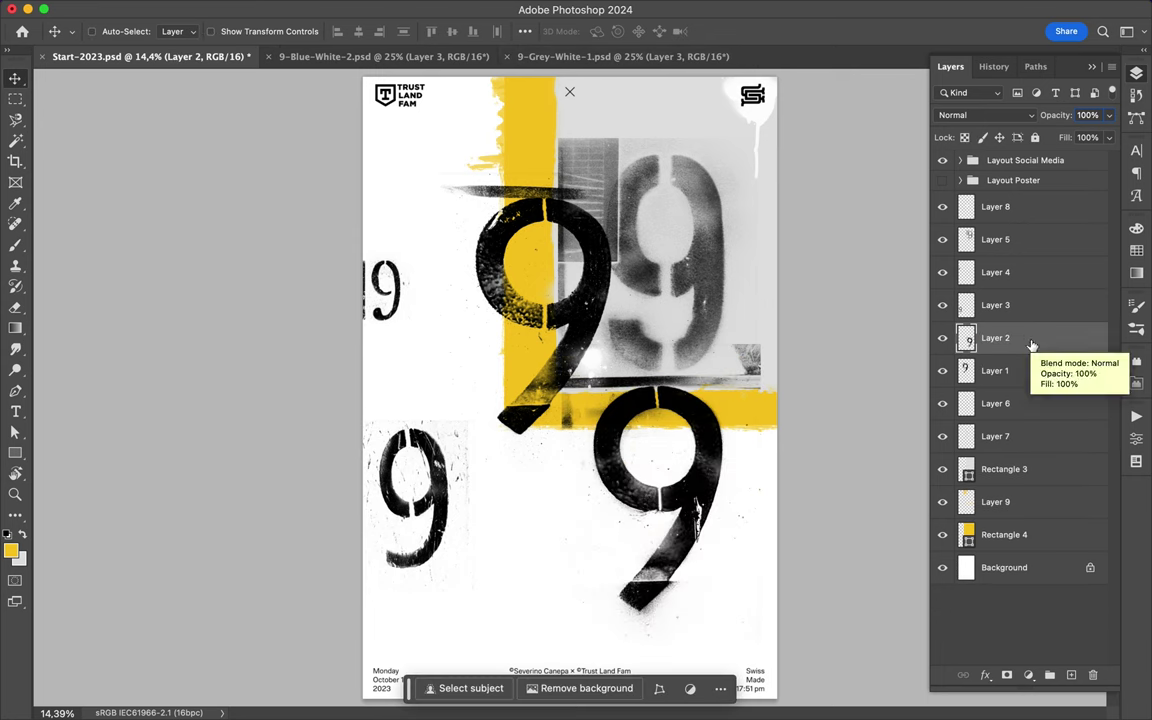
- On Layer 6, choose Dusty_grunge_stripe_01 in white with the tip turned 90°
{"action": "left_click", "coordinate": [1000, 437]}
{"action": "left_click", "coordinate": [1000, 405]}
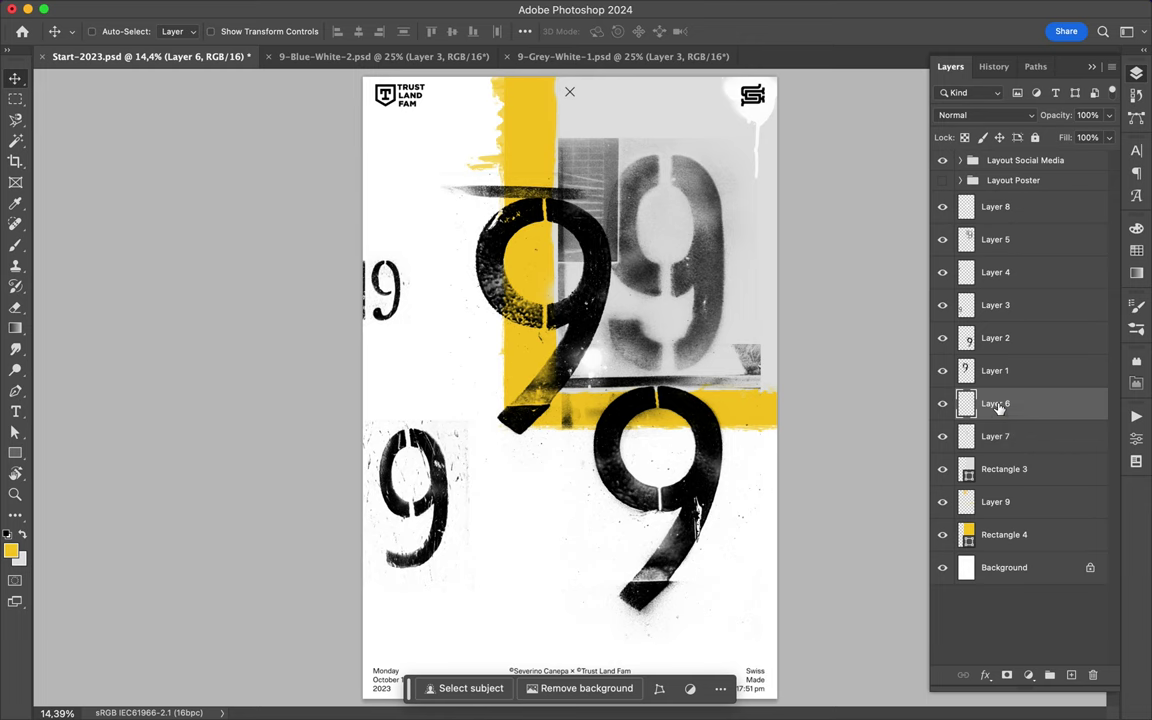
{"action": "key", "text": "b"}
{"action": "left_click", "coordinate": [100, 31]}
{"action": "left_click", "coordinate": [31, 345]}
{"action": "left_click", "coordinate": [126, 375]}
{"action": "key", "text": "Escape"}
{"action": "key", "text": "x"}
{"action": "key", "text": "shift+Left"}
{"action": "key", "text": "shift+Left"}
{"action": "key", "text": "shift+Left"}
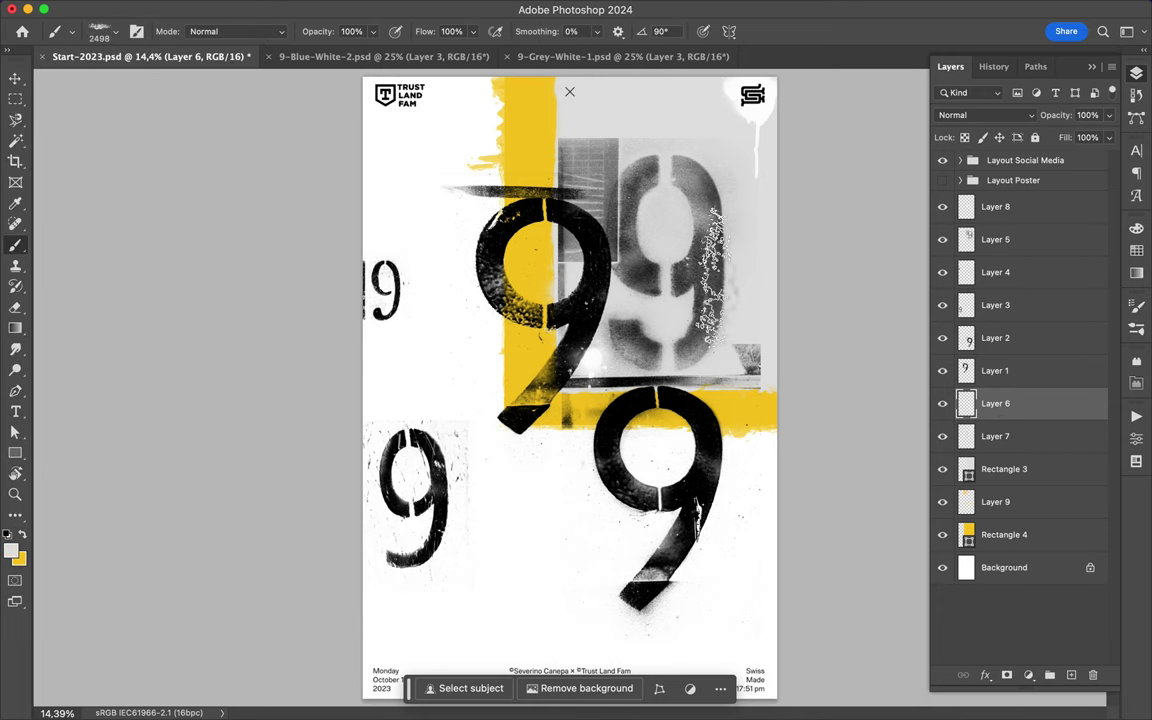
- Switch to the Pen tool and set the bar's first point at the poster's top right
{"action": "scroll", "coordinate": [586, 405], "scroll_direction": "down", "scroll_amount": 1}
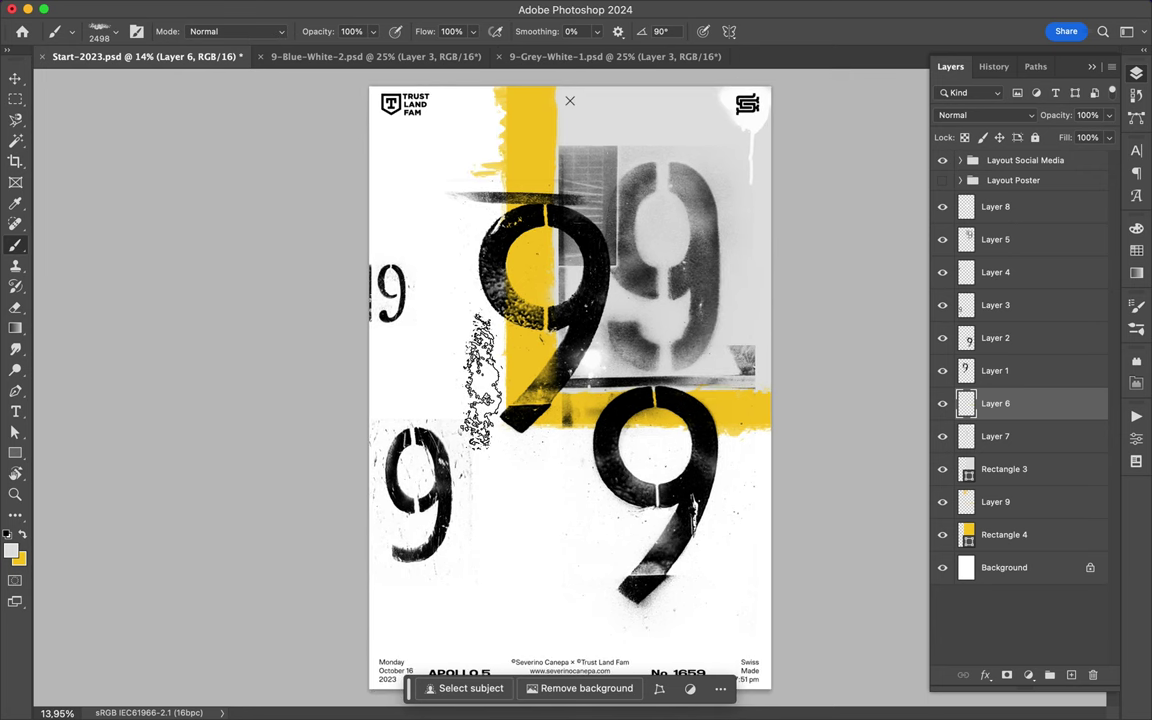
{"action": "key", "text": "p"}
{"action": "left_click", "coordinate": [753, 122]}
- Finish the vertical right-edge bar, fill it black, and place Shape 2 above Layer 6
{"action": "left_click", "coordinate": [753, 487]}
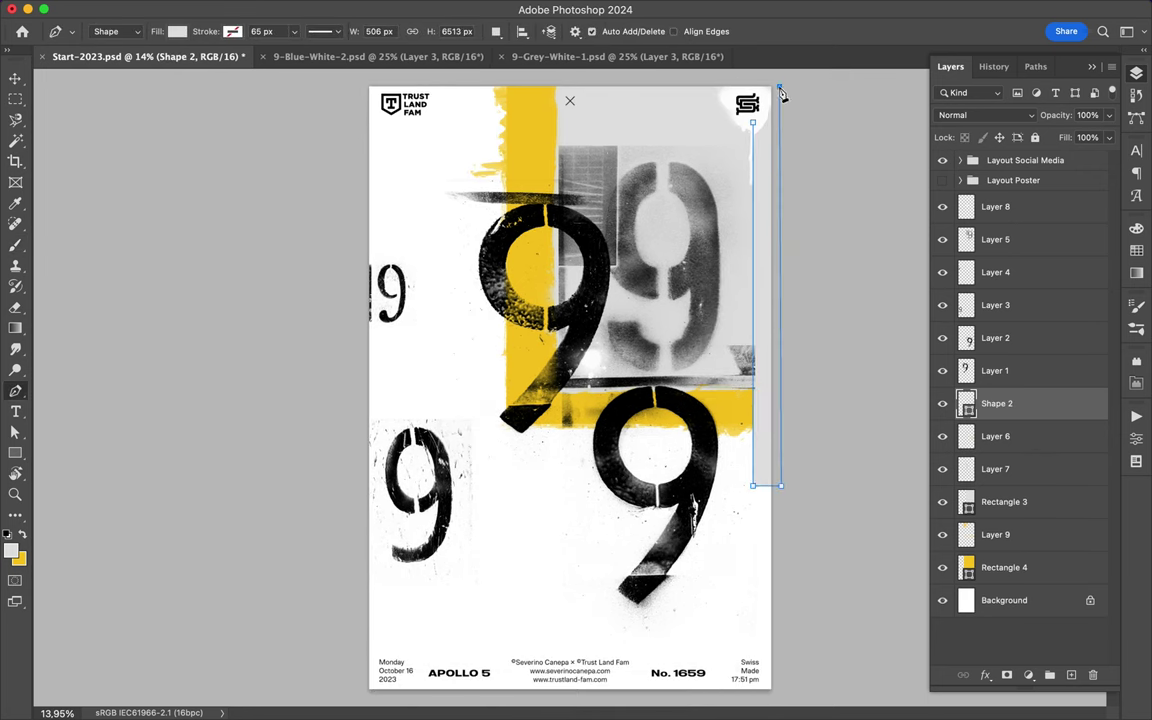
{"action": "left_click_drag", "start_coordinate": [996, 403], "coordinate": [996, 485]}
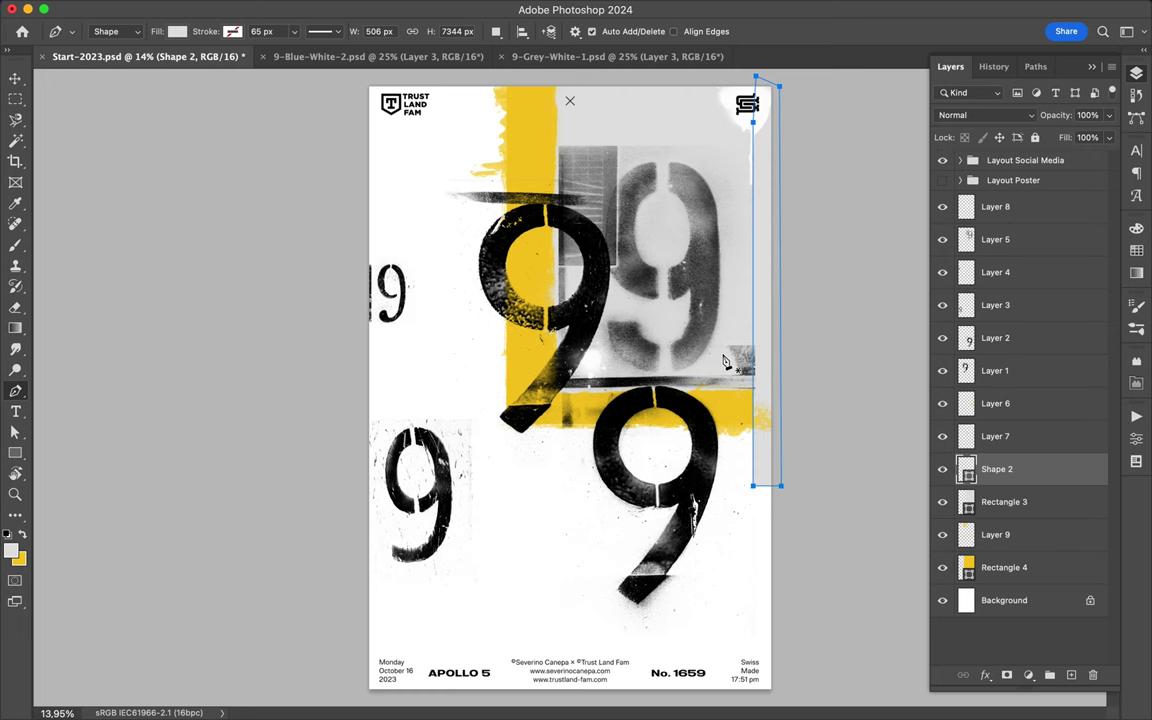
{"action": "left_click", "coordinate": [177, 31]}
{"action": "left_click", "coordinate": [76, 115]}
{"action": "left_click_drag", "start_coordinate": [996, 469], "coordinate": [996, 403]}
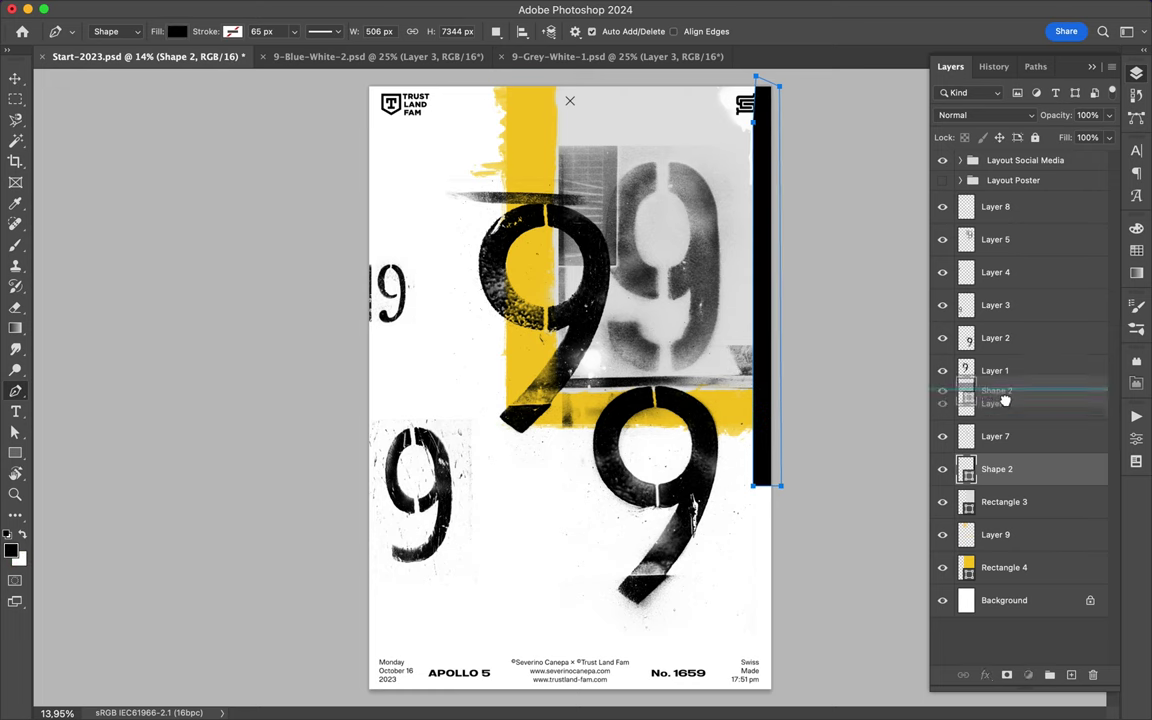
- Copy a marquee strip along the right edge from Layer 8 to a new Layer 10
{"action": "key", "text": "v"}
{"action": "left_click", "coordinate": [746, 123]}
{"action": "key", "text": "m"}
{"action": "left_click_drag", "start_coordinate": [776, 80], "coordinate": [692, 388]}
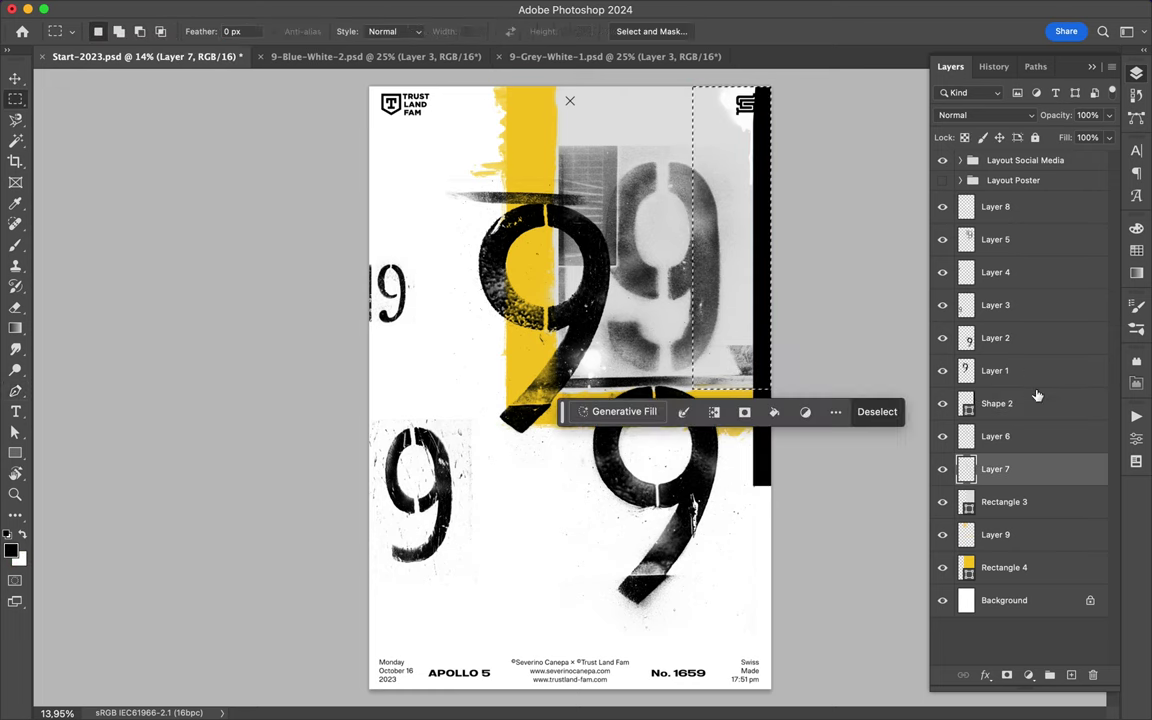
{"action": "left_click", "coordinate": [995, 206]}
{"action": "key", "text": "ctrl+j"}
- Move the copied piece near the top-right logo and select the Shape 2 bar
{"action": "key", "text": "v"}
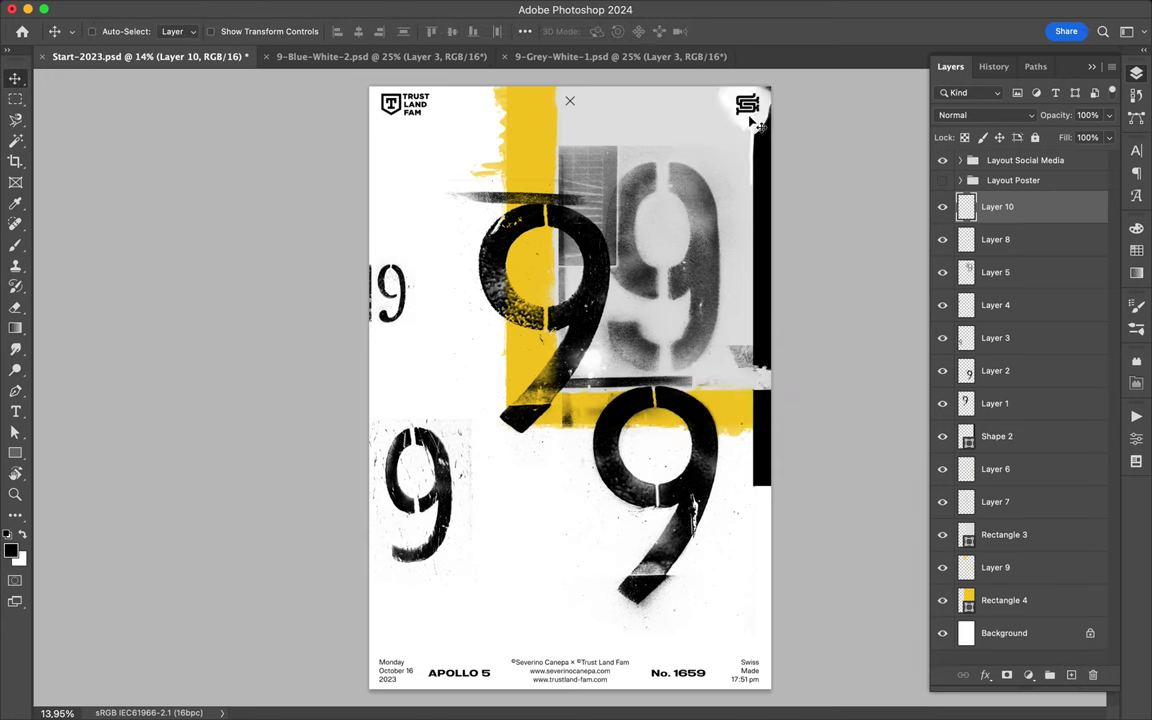
{"action": "left_click_drag", "start_coordinate": [752, 122], "coordinate": [746, 115]}
{"action": "key", "text": "m"}
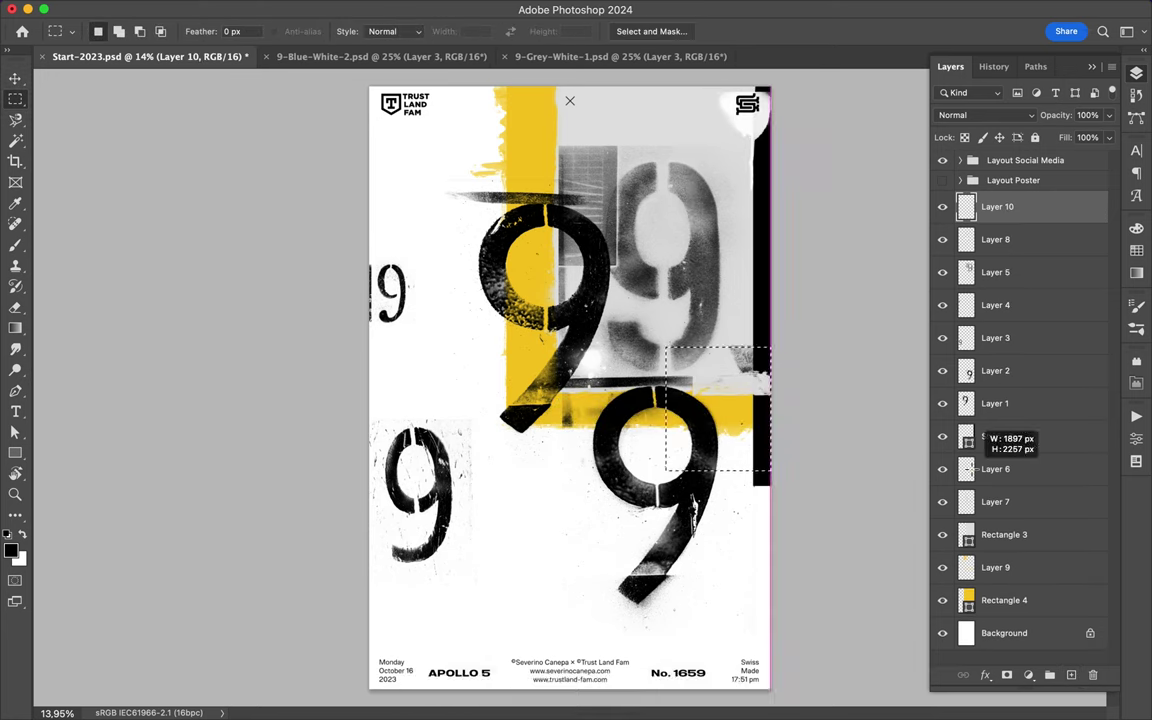
{"action": "key", "text": "v"}
{"action": "left_click", "coordinate": [1000, 436]}
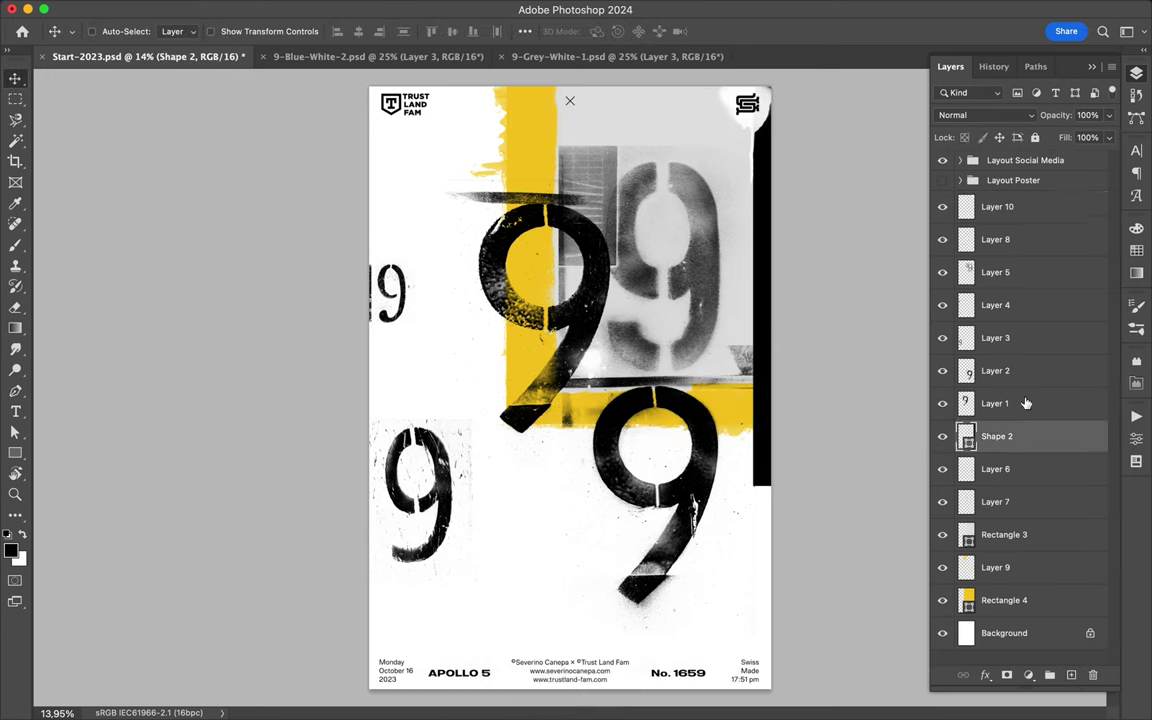
- Add a new empty layer above the bar and try dusty grunge stripe brushes
{"action": "key", "text": "ctrl+shift+alt+n"}
{"action": "key", "text": "b"}
{"action": "left_click", "coordinate": [99, 31]}
{"action": "left_click", "coordinate": [120, 450]}
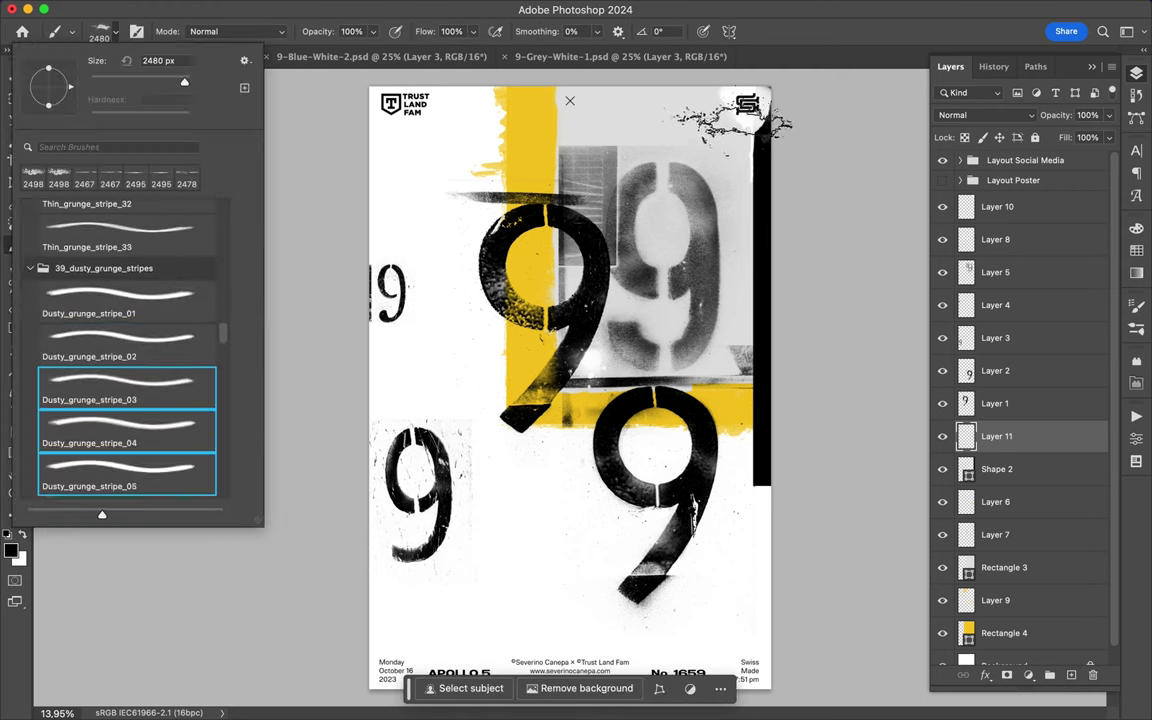
{"action": "key", "text": "Return"}
{"action": "left_click", "coordinate": [99, 31]}
{"action": "double_click", "coordinate": [110, 205]}
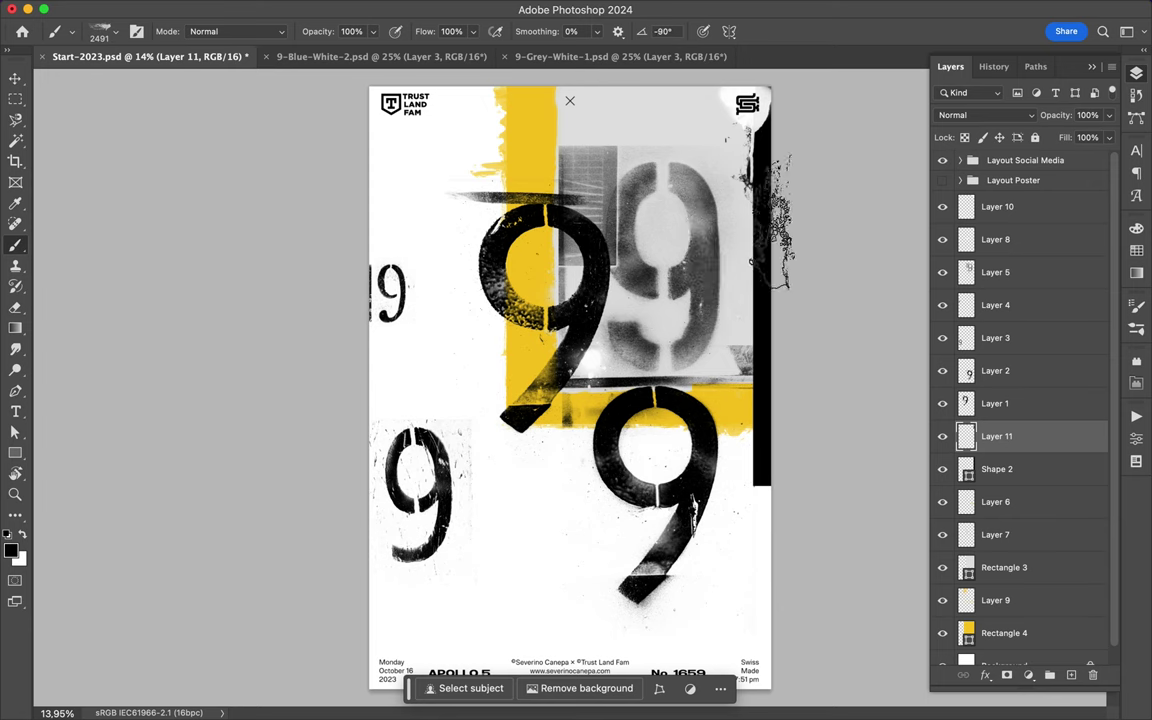
- Collapse the dusty grunge stripes, folds and screen-supply brush groups, then try a spray splatter brush
{"action": "left_click", "coordinate": [99, 31]}
{"action": "left_click", "coordinate": [110, 265]}
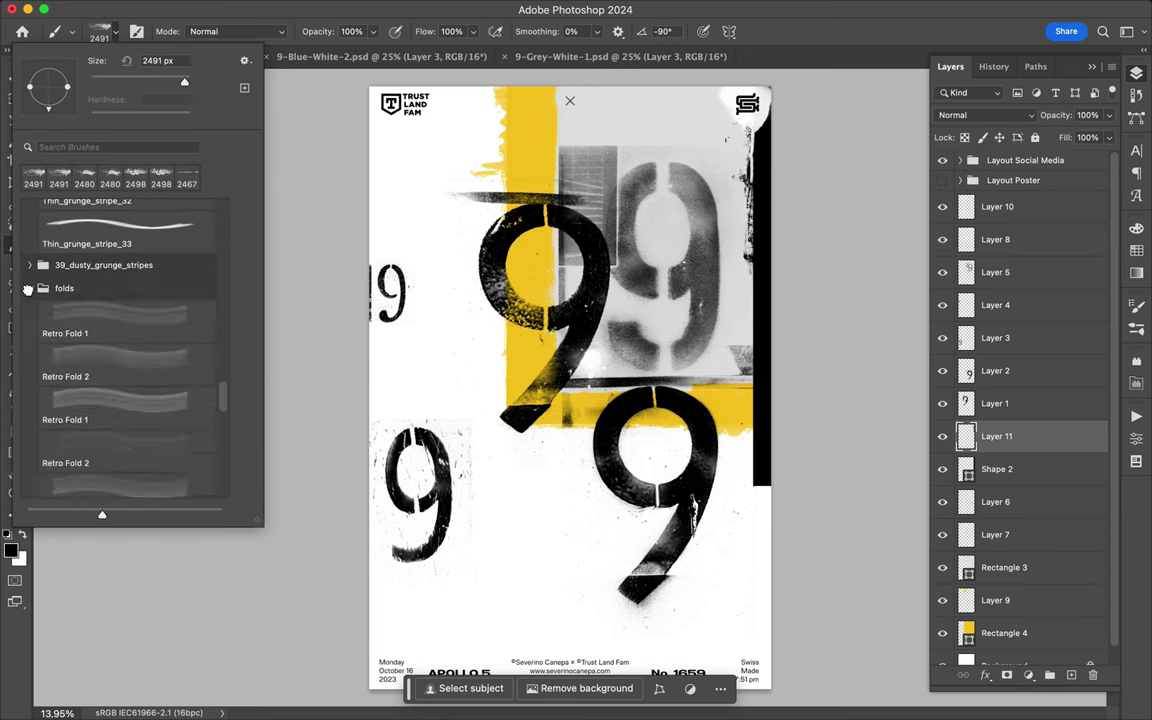
{"action": "left_click", "coordinate": [64, 288]}
{"action": "left_click", "coordinate": [63, 311]}
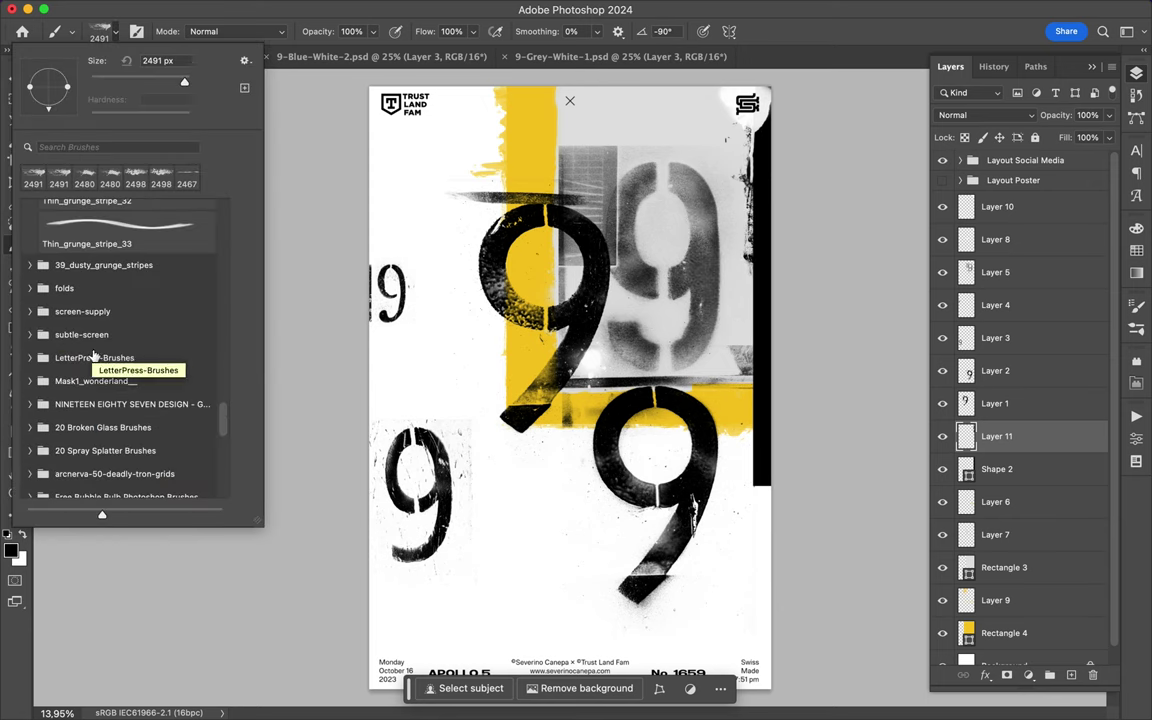
{"action": "left_click", "coordinate": [30, 450]}
{"action": "left_click", "coordinate": [100, 450]}
- Try the Retro Fold 1 brush and a Dry Media drawing brush
{"action": "scroll", "coordinate": [42, 420], "scroll_direction": "up", "scroll_amount": 3}
{"action": "left_click", "coordinate": [40, 410]}
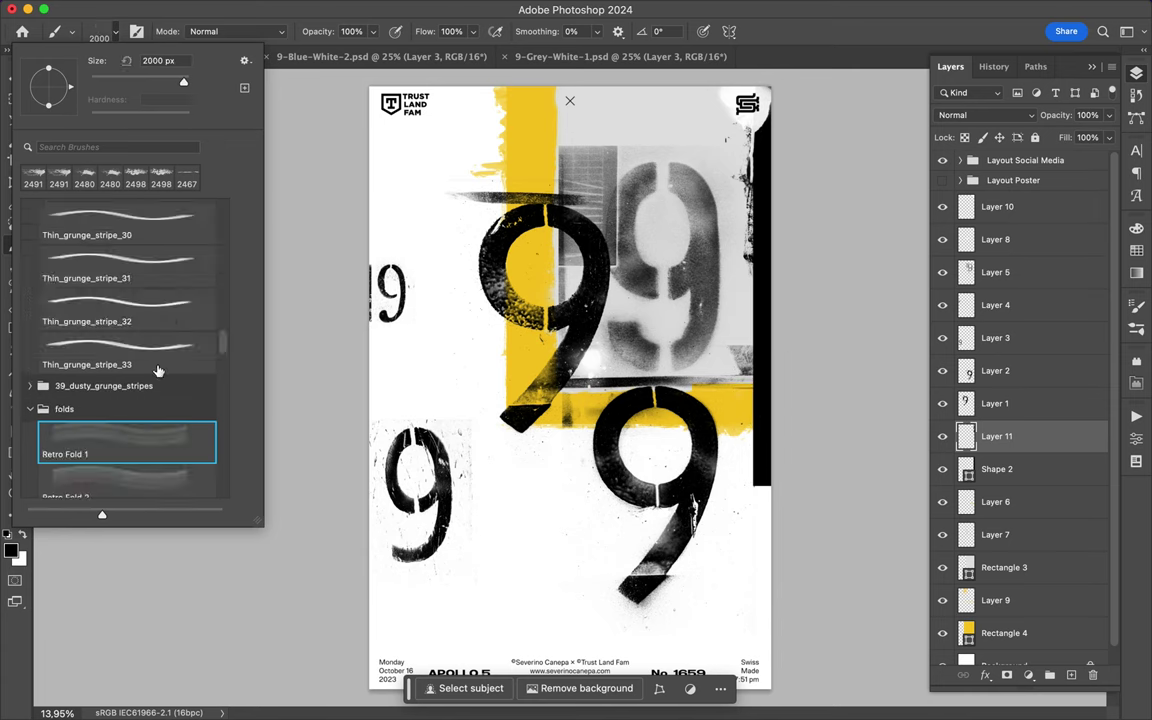
{"action": "scroll", "coordinate": [42, 420], "scroll_direction": "up", "scroll_amount": 10}
{"action": "left_click", "coordinate": [30, 266]}
{"action": "left_click", "coordinate": [100, 342]}
{"action": "left_click", "coordinate": [30, 268]}
- Pick a dry-brush stroke from the SpoonGraphics DryBrush set
{"action": "left_click", "coordinate": [30, 373]}
{"action": "scroll", "coordinate": [100, 400], "scroll_direction": "down", "scroll_amount": 1}
{"action": "double_click", "coordinate": [100, 395]}
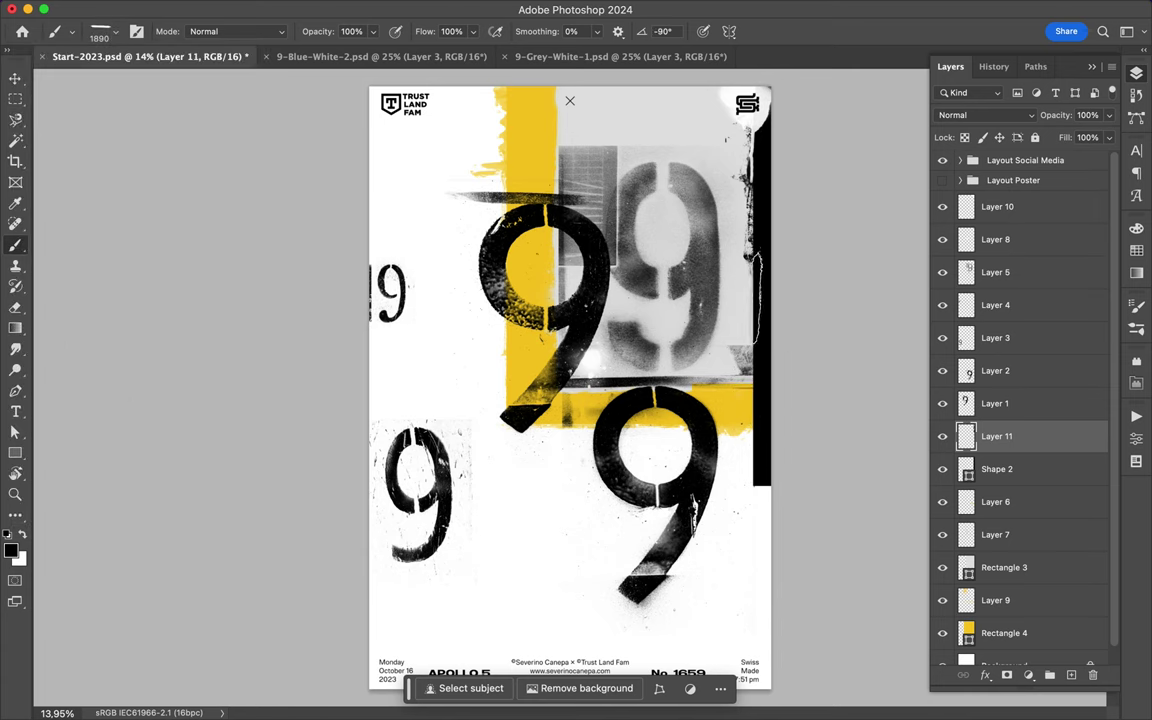
{"action": "left_click", "coordinate": [100, 31]}
{"action": "left_click", "coordinate": [100, 425]}
{"action": "left_click", "coordinate": [803, 490]}
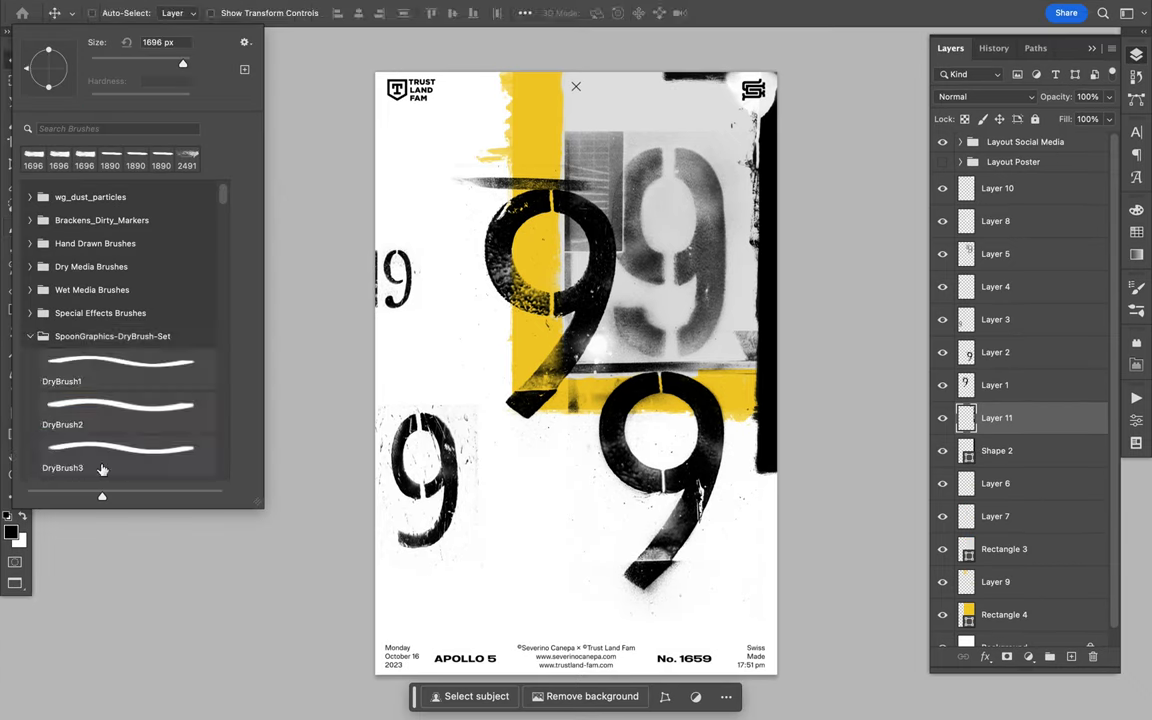
- Pick Subtle Grunge 1, add a new texture layer, then switch to Subtle Grunge 2
{"action": "left_click", "coordinate": [30, 359]}
{"action": "left_click", "coordinate": [70, 400]}
{"action": "key", "text": "Return"}
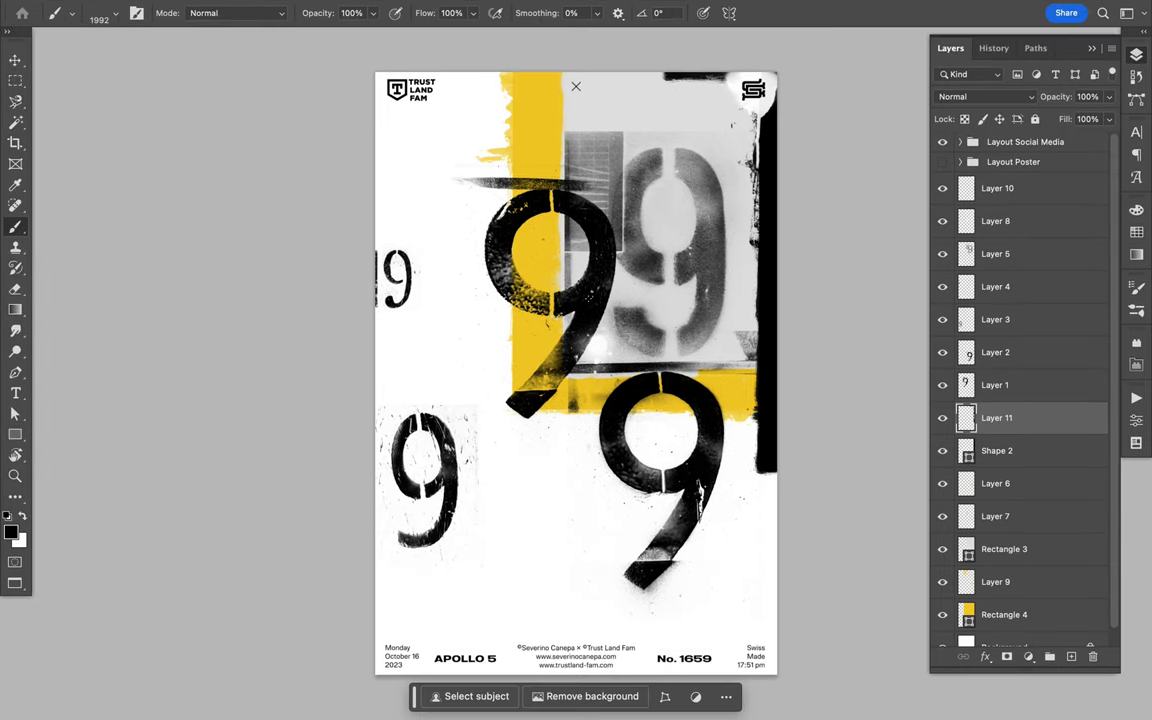
{"action": "key", "text": "ctrl+shift+alt+n"}
{"action": "left_click", "coordinate": [72, 13]}
{"action": "left_click", "coordinate": [60, 440]}
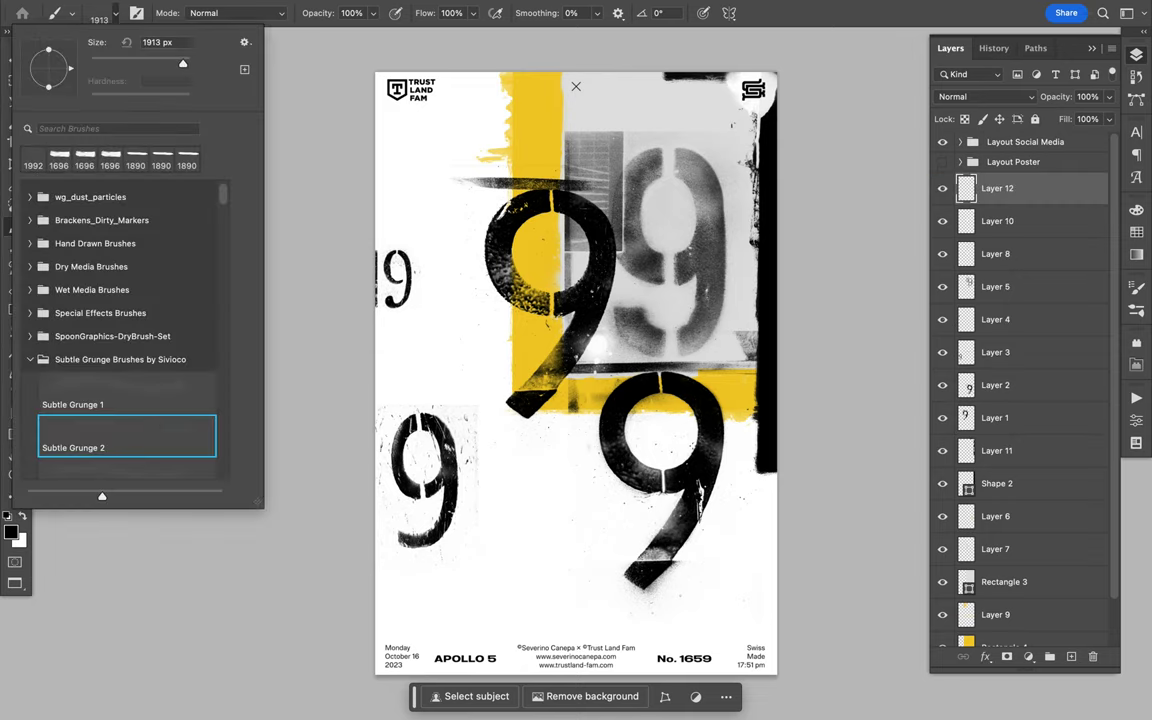
{"action": "key", "text": "Return"}
- Choose a slightly larger grunge brush and bring up the Swatches for yellow paint
{"action": "scroll", "coordinate": [600, 343], "scroll_direction": "up", "scroll_amount": 5}
{"action": "left_click", "coordinate": [72, 13]}
{"action": "left_click", "coordinate": [100, 442]}
{"action": "key", "text": "Return"}
{"action": "left_click", "coordinate": [1136, 232]}
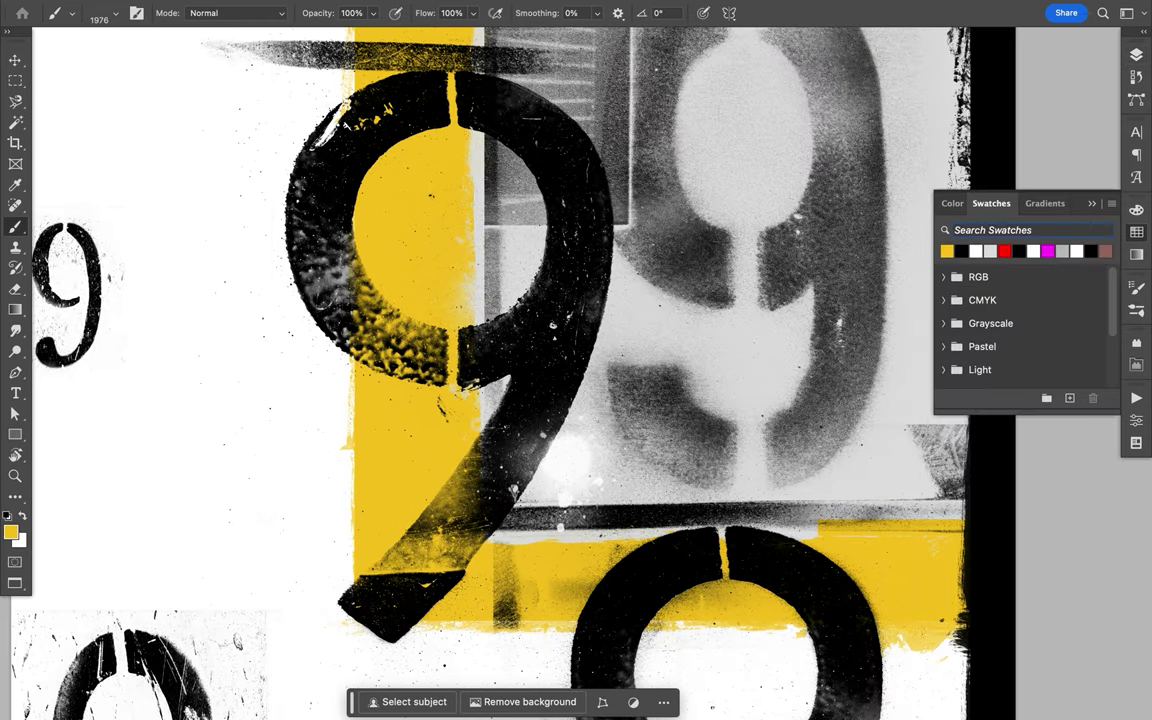
{"action": "scroll", "coordinate": [590, 425], "scroll_direction": "down", "scroll_amount": 3}
{"action": "left_click", "coordinate": [72, 13]}
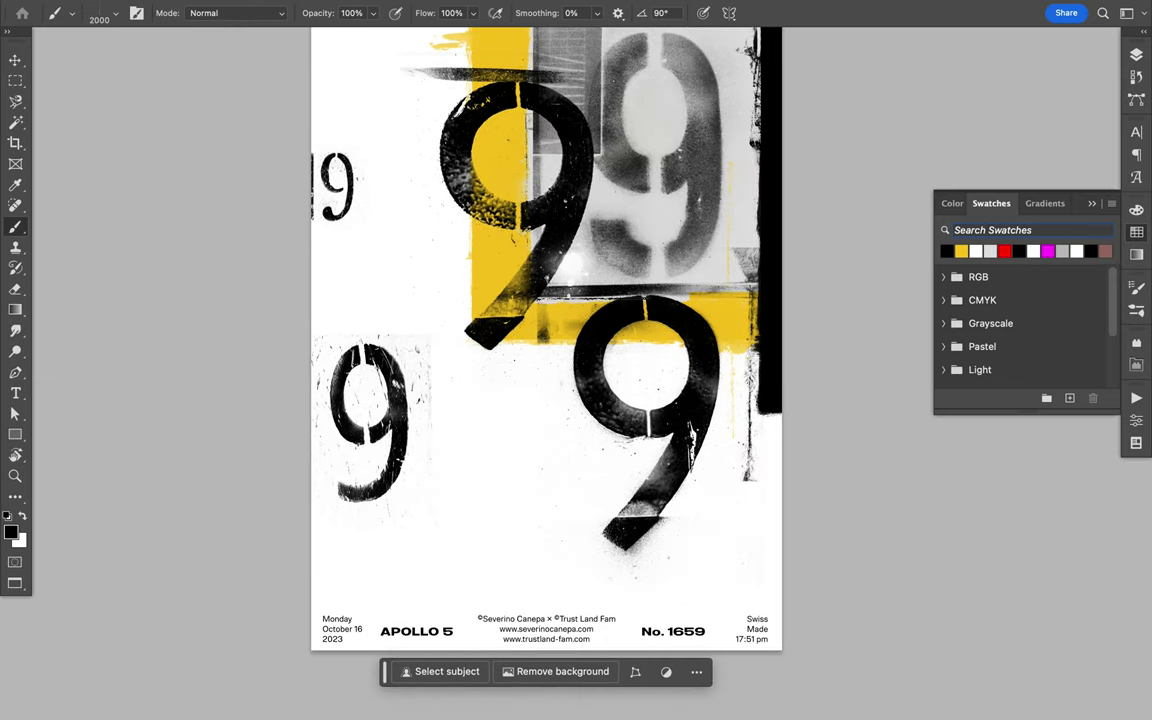
- Choose spray brush 46 from Spray Paint Photoshop Brushes 6, then expand the Brushes 4 group
{"action": "right_click", "coordinate": [484, 539]}
{"action": "scroll", "coordinate": [511, 596], "scroll_direction": "down", "scroll_amount": 3}
{"action": "scroll", "coordinate": [511, 596], "scroll_direction": "down", "scroll_amount": 3}
{"action": "scroll", "coordinate": [484, 539], "scroll_direction": "down", "scroll_amount": 2}
{"action": "scroll", "coordinate": [527, 584], "scroll_direction": "down", "scroll_amount": 3}
{"action": "scroll", "coordinate": [463, 597], "scroll_direction": "down", "scroll_amount": 3}
{"action": "left_click", "coordinate": [463, 584]}
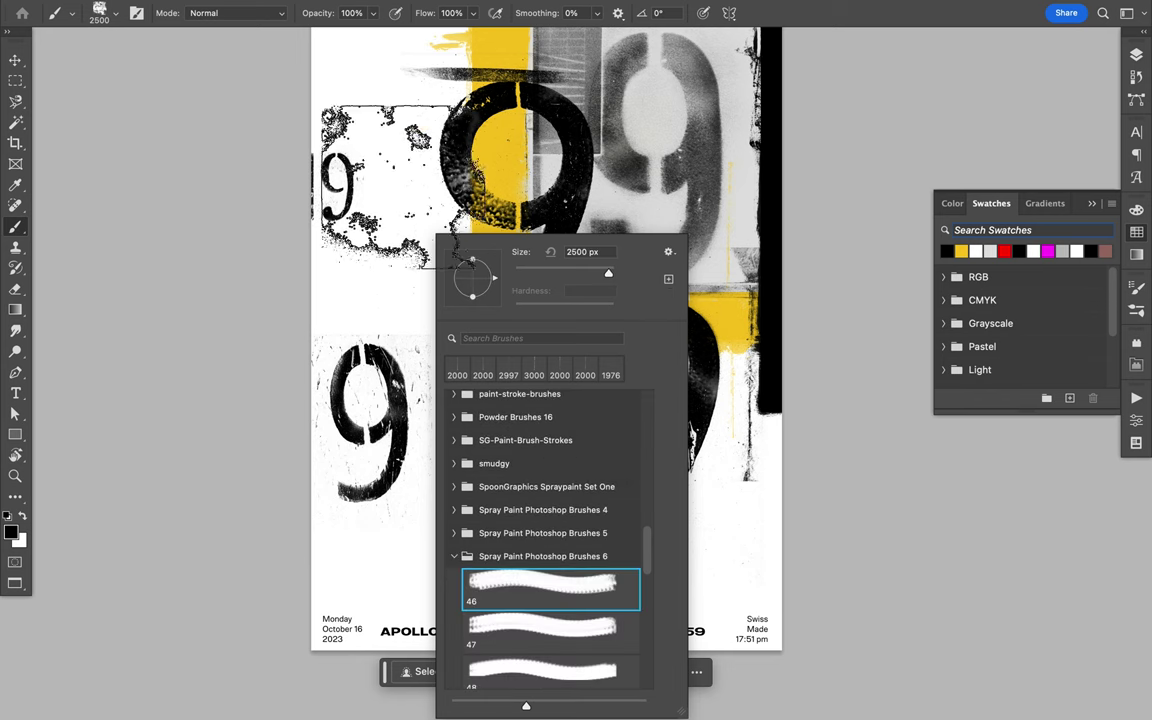
{"action": "double_click", "coordinate": [550, 600]}
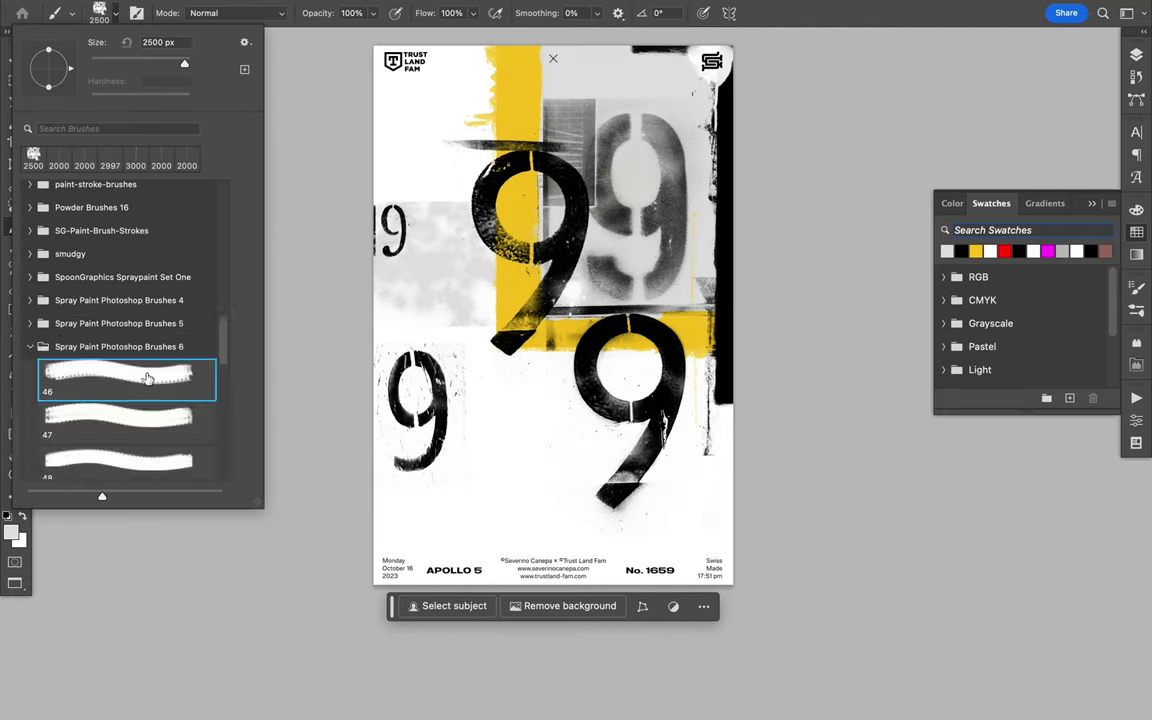
{"action": "left_click", "coordinate": [30, 346]}
{"action": "left_click", "coordinate": [30, 300]}
- Pick spray brush 16 and move Shape 2 and Layer 14 below Layer 11
{"action": "left_click", "coordinate": [120, 333]}
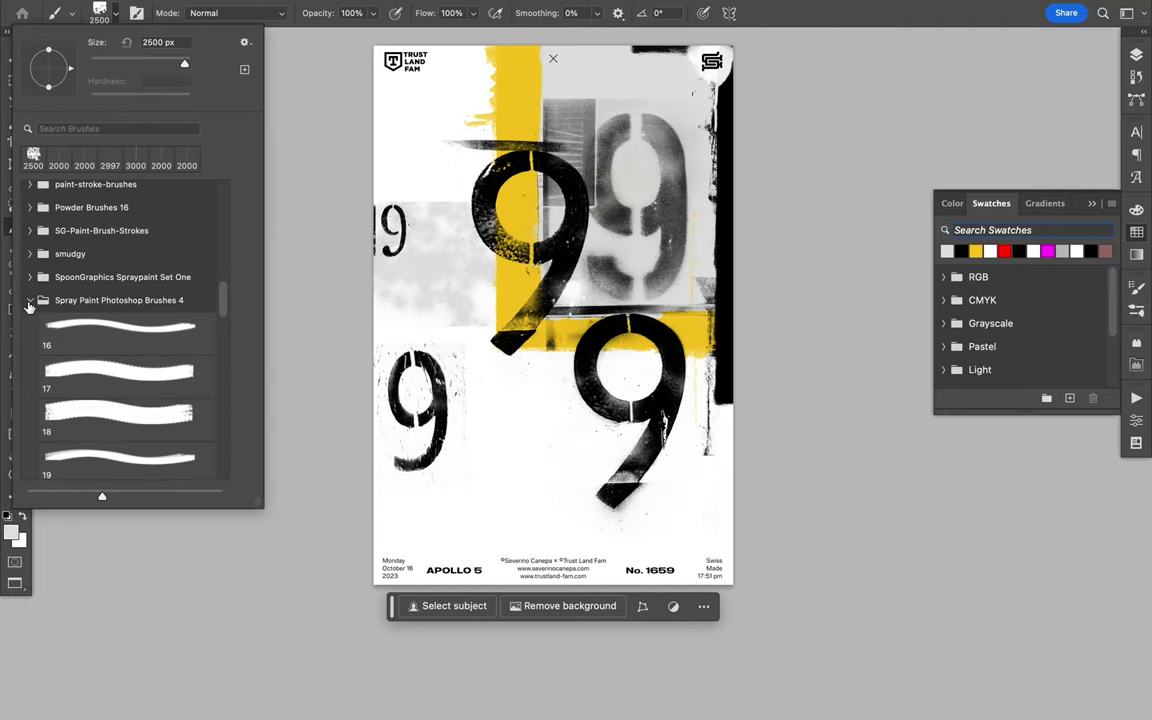
{"action": "left_click", "coordinate": [561, 360]}
{"action": "left_click", "coordinate": [1136, 55]}
{"action": "mouse_move", "coordinate": [1000, 432]}
{"action": "left_mouse_down"}
{"action": "mouse_move", "coordinate": [1025, 434]}
{"action": "mouse_move", "coordinate": [1000, 410]}
{"action": "left_mouse_up"}
{"action": "left_click_drag", "start_coordinate": [992, 476], "coordinate": [985, 472]}
- Spray a whitish haze across the top of the poster with spray brush 18
{"action": "left_click", "coordinate": [100, 13]}
{"action": "left_click", "coordinate": [110, 418]}
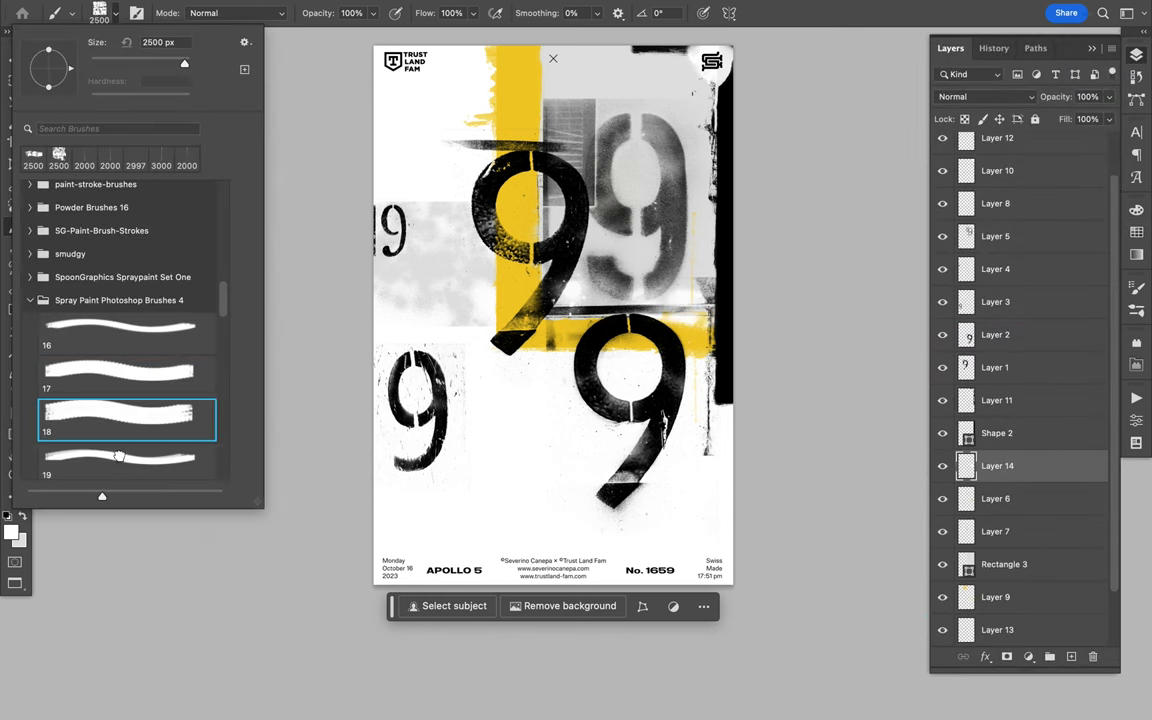
{"action": "left_click", "coordinate": [789, 104]}
{"action": "left_click_drag", "start_coordinate": [577, 118], "coordinate": [583, 70]}
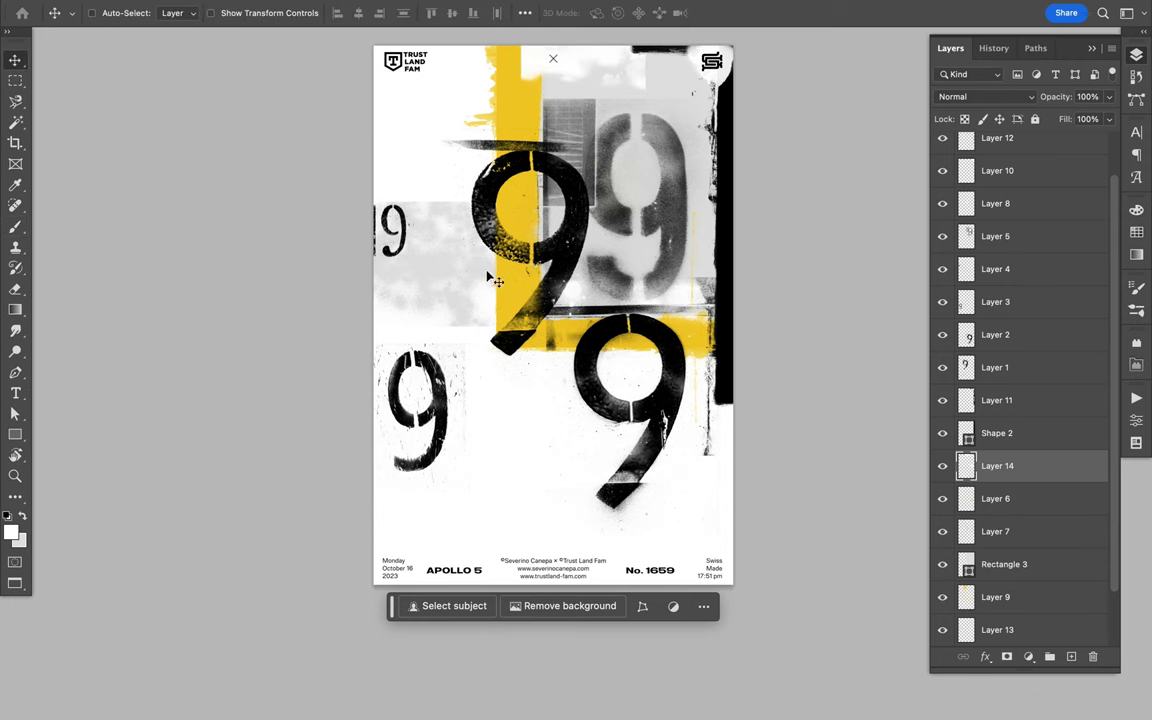
- Paint a yellow spray stroke across the lower poster with a large spray brush
{"action": "scroll", "coordinate": [100, 350], "scroll_direction": "up", "scroll_amount": 3}
{"action": "scroll", "coordinate": [60, 380], "scroll_direction": "up", "scroll_amount": 5}
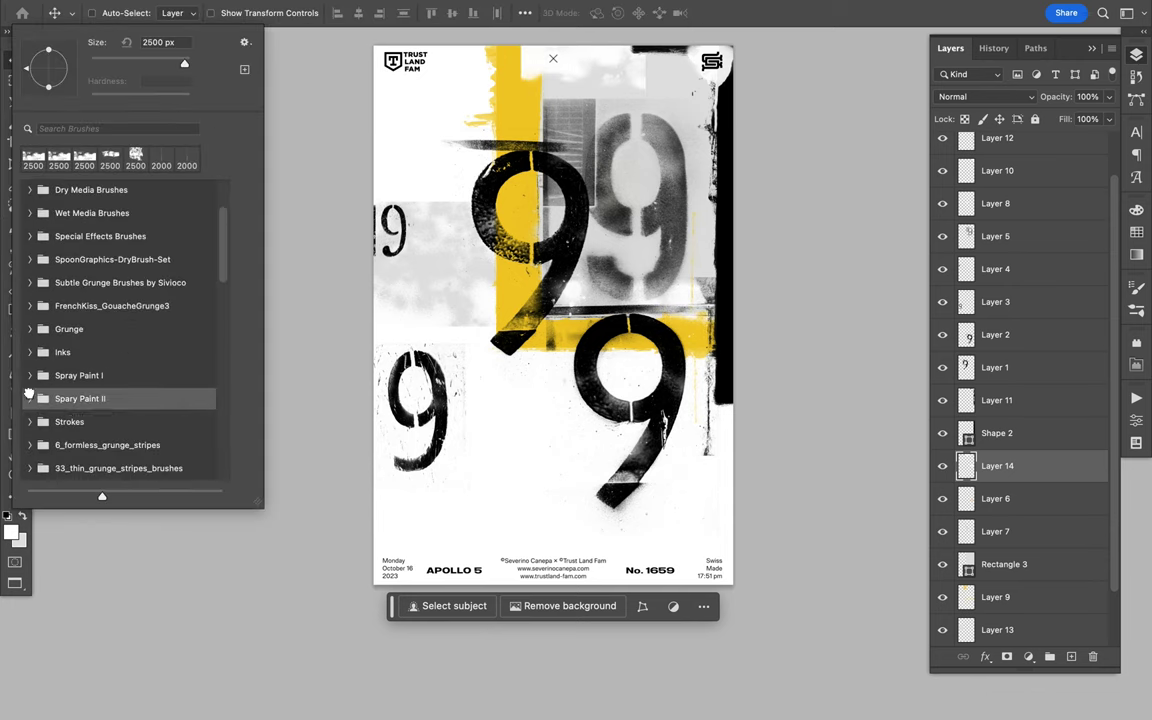
{"action": "left_click", "coordinate": [29, 396]}
{"action": "left_click", "coordinate": [120, 409]}
{"action": "left_click", "coordinate": [1136, 231]}
{"action": "left_click", "coordinate": [1001, 250]}
{"action": "left_click_drag", "start_coordinate": [510, 440], "coordinate": [700, 445]}
- Add Layer 15 and paint a black drippy splatter with spray brush 46
{"action": "left_click", "coordinate": [1136, 55]}
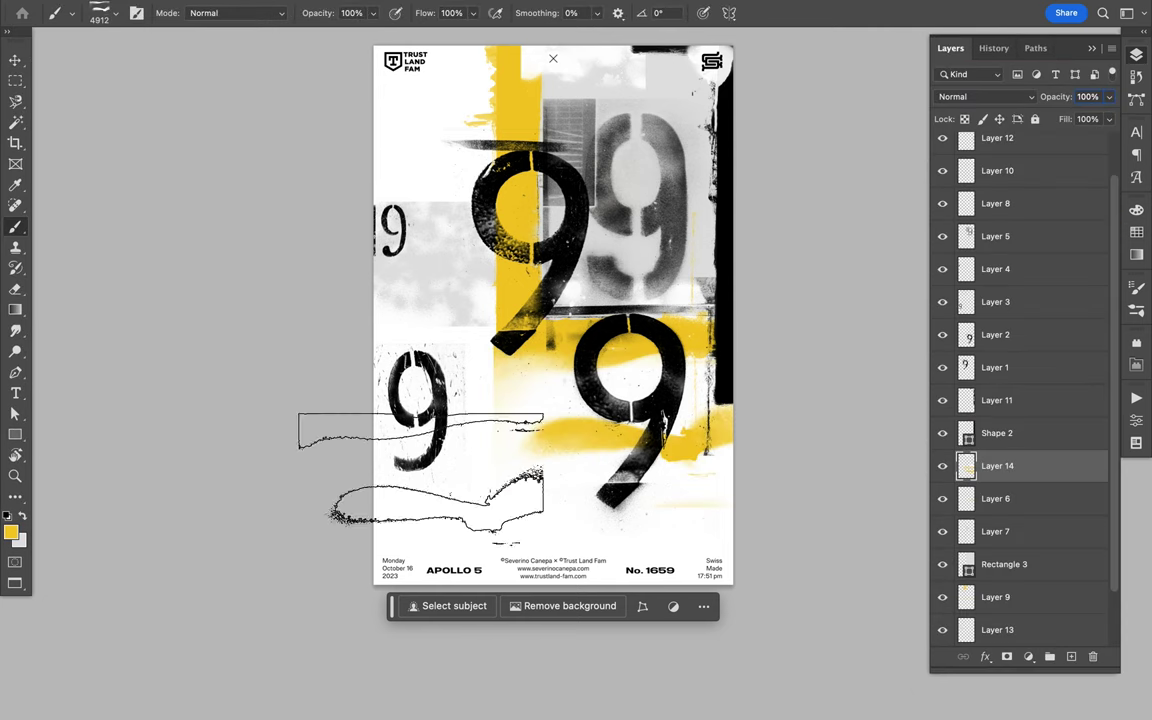
{"action": "right_click", "coordinate": [627, 440]}
{"action": "key", "text": "comma"}
{"action": "key", "text": "comma"}
{"action": "key", "text": "period"}
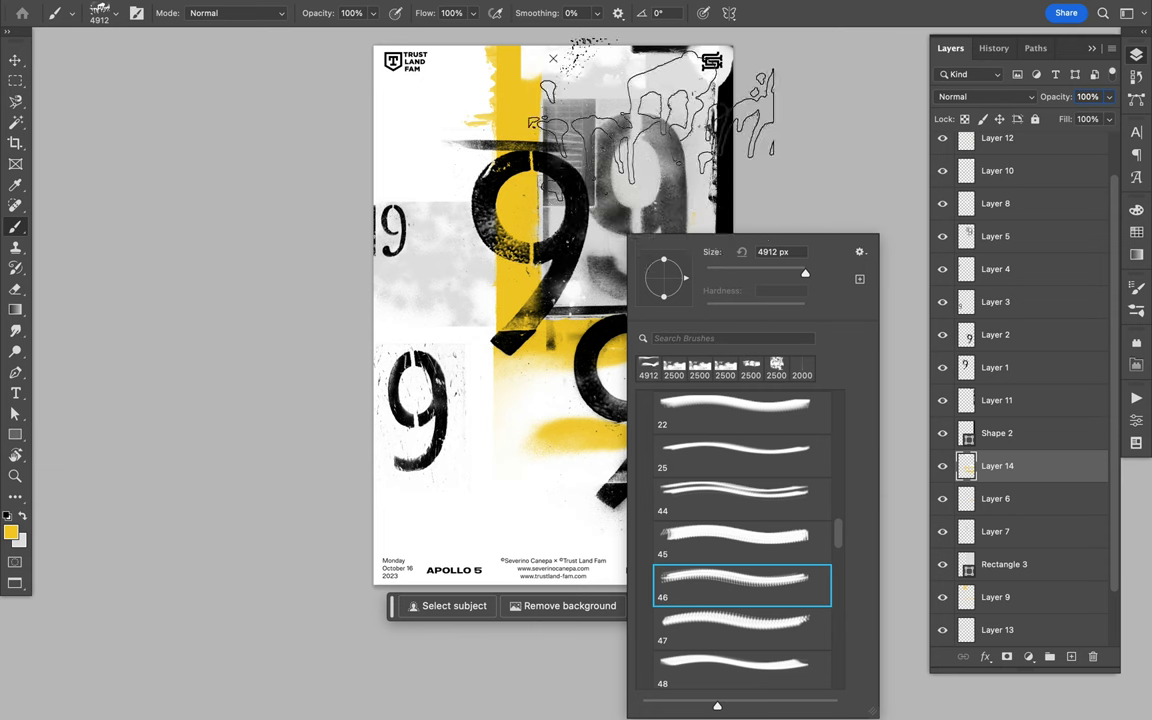
{"action": "key", "text": "Escape"}
{"action": "key", "text": "d"}
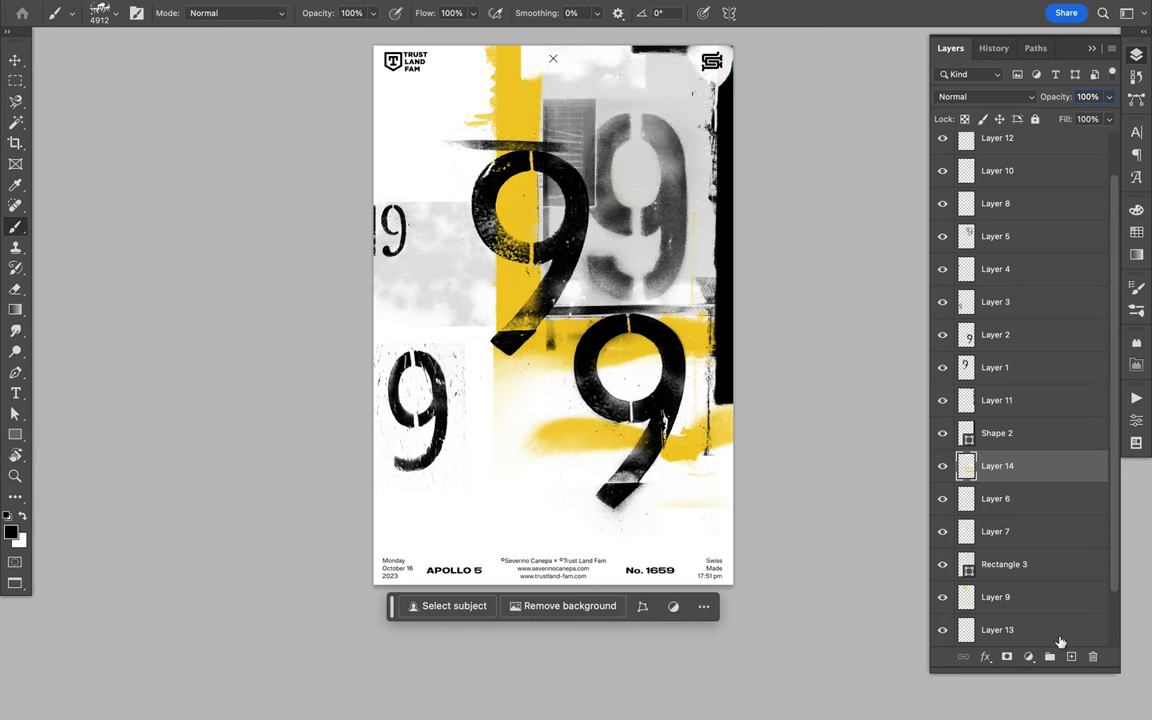
{"action": "left_click", "coordinate": [1071, 656]}
{"action": "left_click_drag", "start_coordinate": [440, 110], "coordinate": [650, 100]}
- Free Transform the splatter smaller onto the top of the grey 9
{"action": "key", "text": "v"}
{"action": "key", "text": "ctrl+t"}
{"action": "mouse_move", "coordinate": [660, 196]}
{"action": "left_mouse_down"}
{"action": "mouse_move", "coordinate": [570, 165]}
{"action": "mouse_move", "coordinate": [681, 100]}
{"action": "left_mouse_up"}
{"action": "key", "text": "Return"}
{"action": "key", "text": "b"}
{"action": "key", "text": "Escape"}
{"action": "left_click", "coordinate": [107, 13]}
- Stamp black sprays with brushes 50, a wavy brush and 55 across the lower and left poster
{"action": "left_click", "coordinate": [144, 342]}
{"action": "left_click", "coordinate": [470, 500]}
{"action": "left_click", "coordinate": [107, 13]}
{"action": "left_click", "coordinate": [120, 435]}
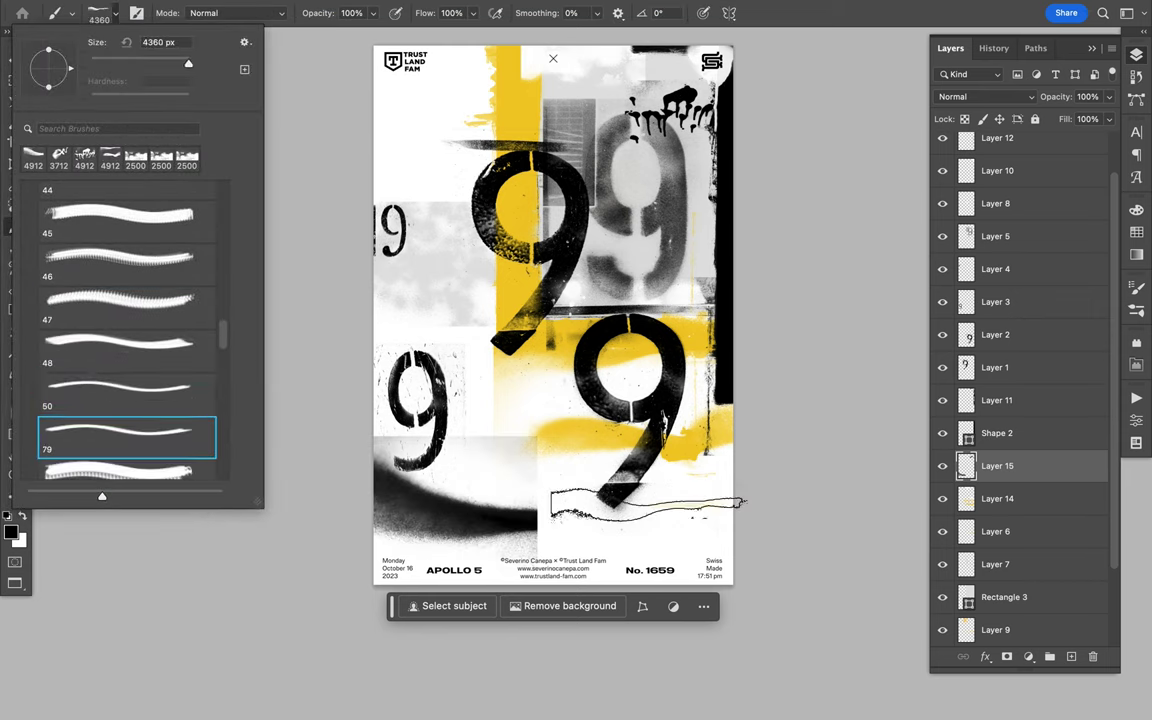
{"action": "left_click", "coordinate": [560, 490]}
{"action": "left_click", "coordinate": [107, 13]}
{"action": "left_click", "coordinate": [120, 470]}
{"action": "left_click", "coordinate": [430, 330]}
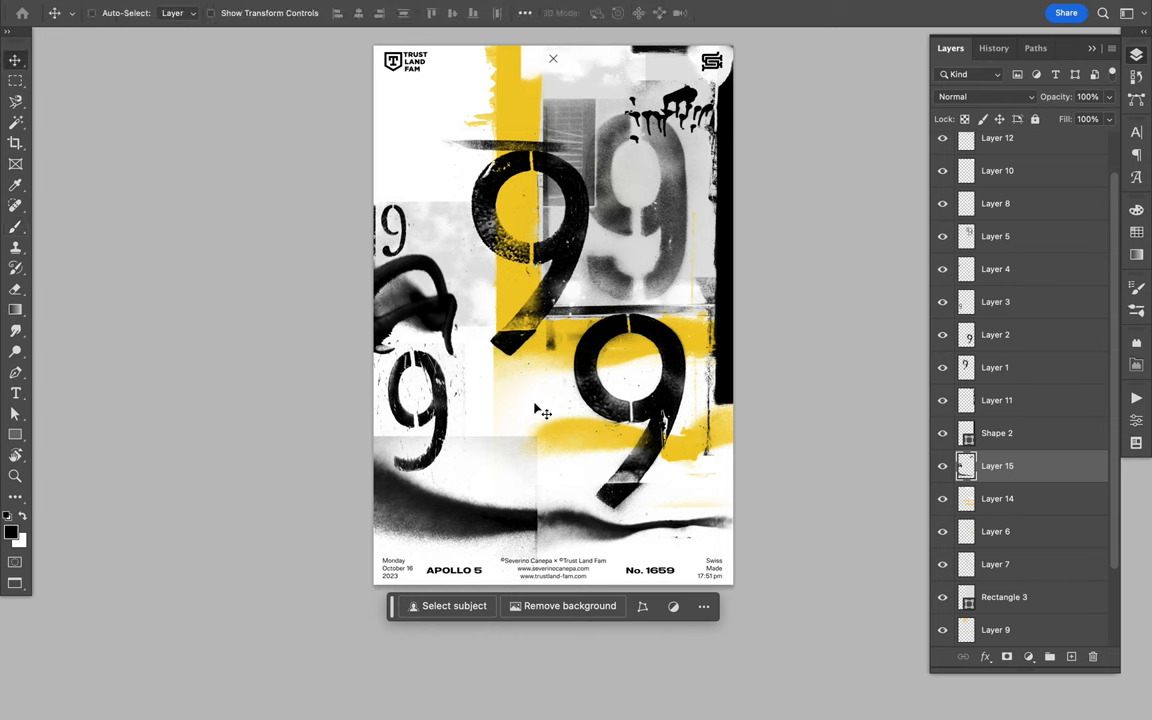
- Switch to white, stamp a spray dab with brush 70, then step to brush 90
{"action": "left_click", "coordinate": [1136, 231]}
{"action": "left_click", "coordinate": [975, 251]}
{"action": "left_click", "coordinate": [107, 13]}
{"action": "left_click", "coordinate": [120, 340]}
{"action": "left_click", "coordinate": [407, 337]}
{"action": "left_click", "coordinate": [107, 13]}
{"action": "key", "text": "period"}
{"action": "key", "text": "period"}
{"action": "key", "text": "period"}
{"action": "left_click", "coordinate": [560, 575]}
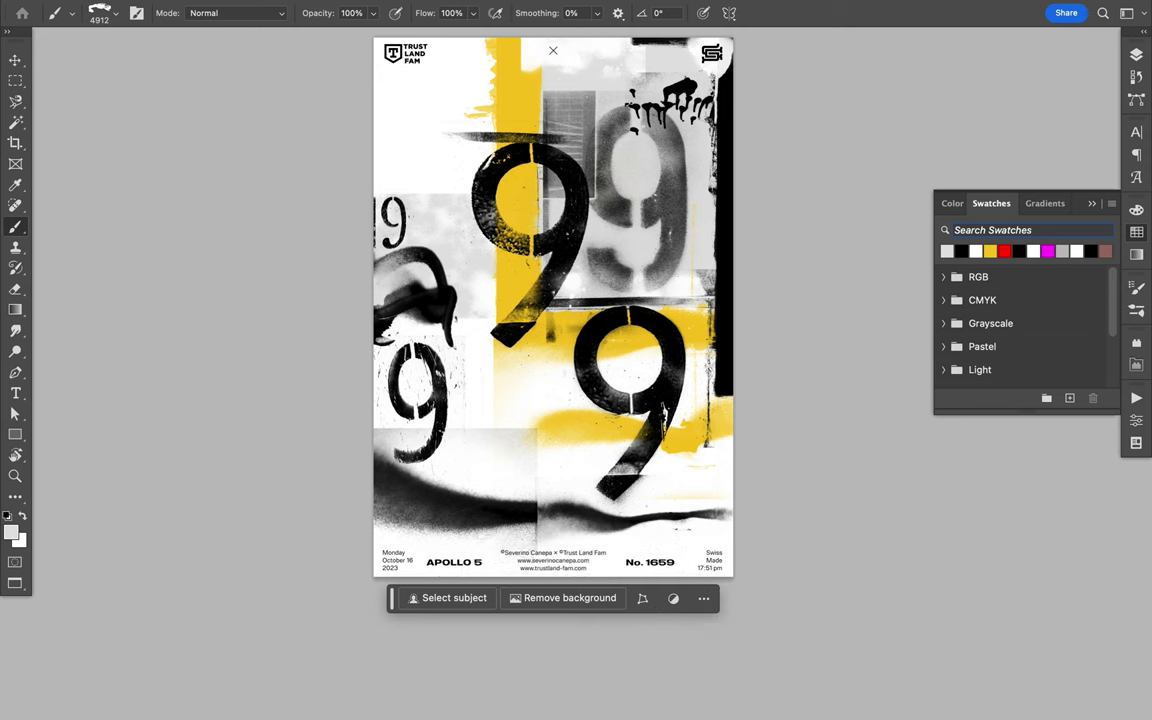
- Stamp a pale smear near the bottom centre of the poster
{"action": "left_click", "coordinate": [1136, 55]}
{"action": "left_click", "coordinate": [107, 13]}
{"action": "scroll", "coordinate": [136, 349], "scroll_direction": "down", "scroll_amount": 3}
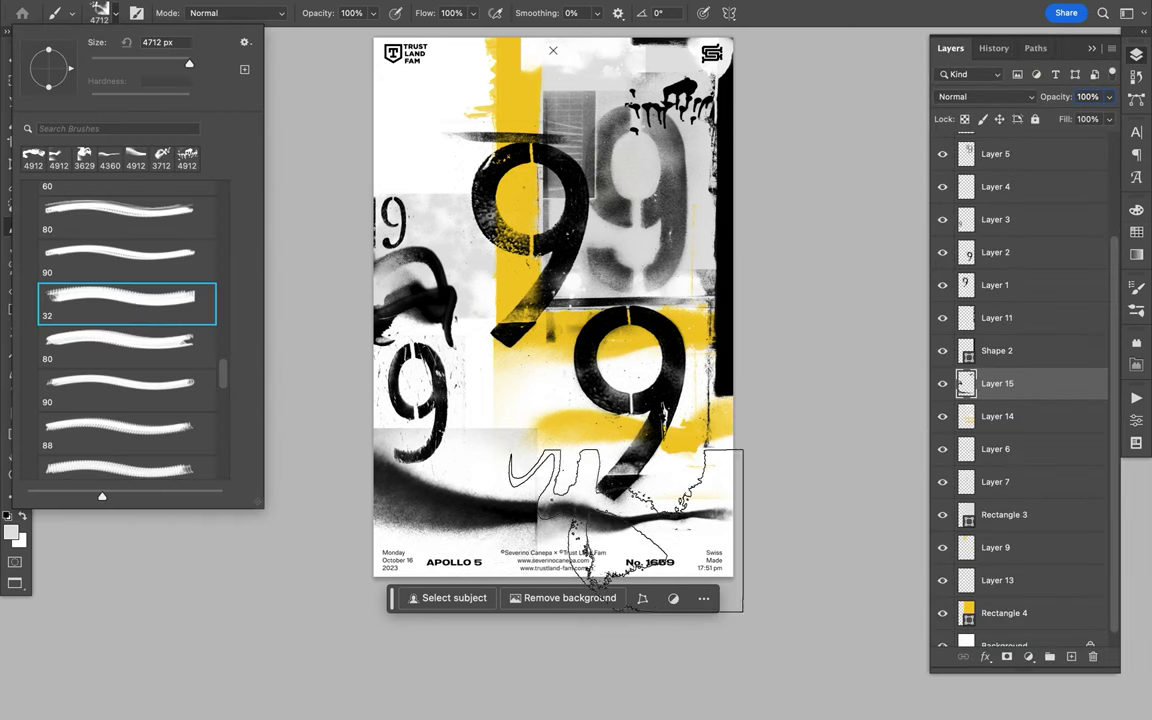
{"action": "left_click", "coordinate": [620, 525]}
{"action": "key", "text": "v"}
{"action": "scroll", "coordinate": [660, 330], "scroll_direction": "up", "scroll_amount": 2}
{"action": "key", "text": "b"}
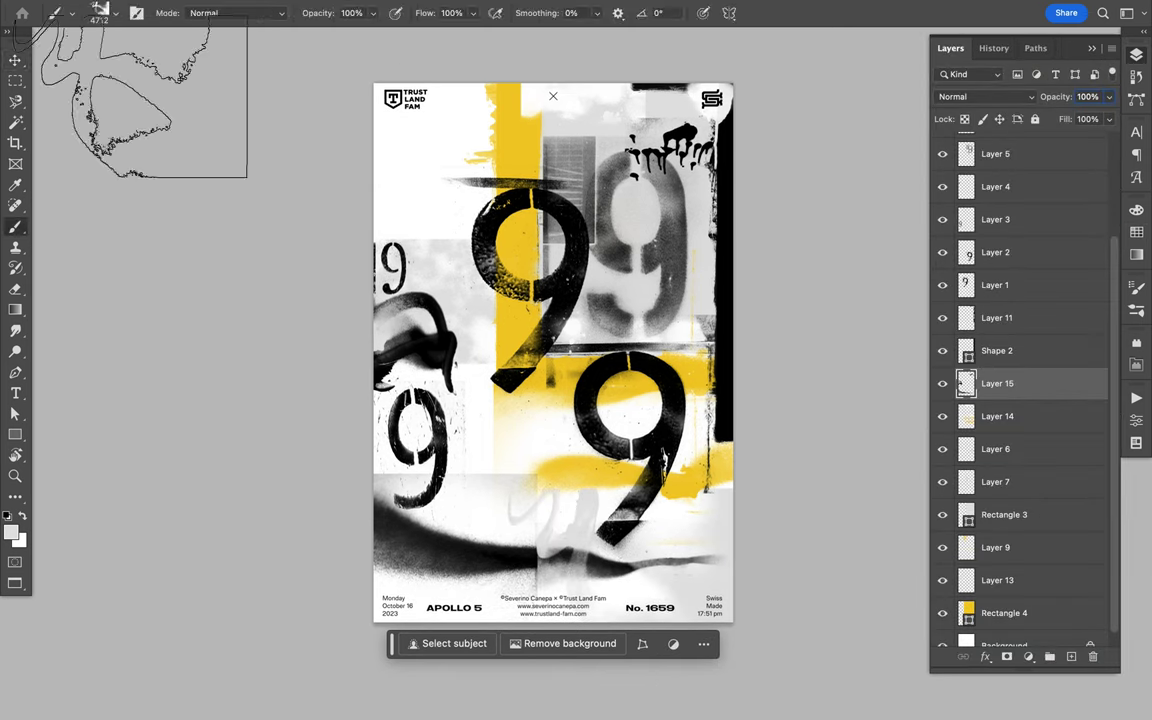
- Add Layer 16 and choose Hard Round, then the Moist Wedge marker, for thin scribbles
{"action": "left_click", "coordinate": [107, 13]}
{"action": "left_click", "coordinate": [86, 192]}
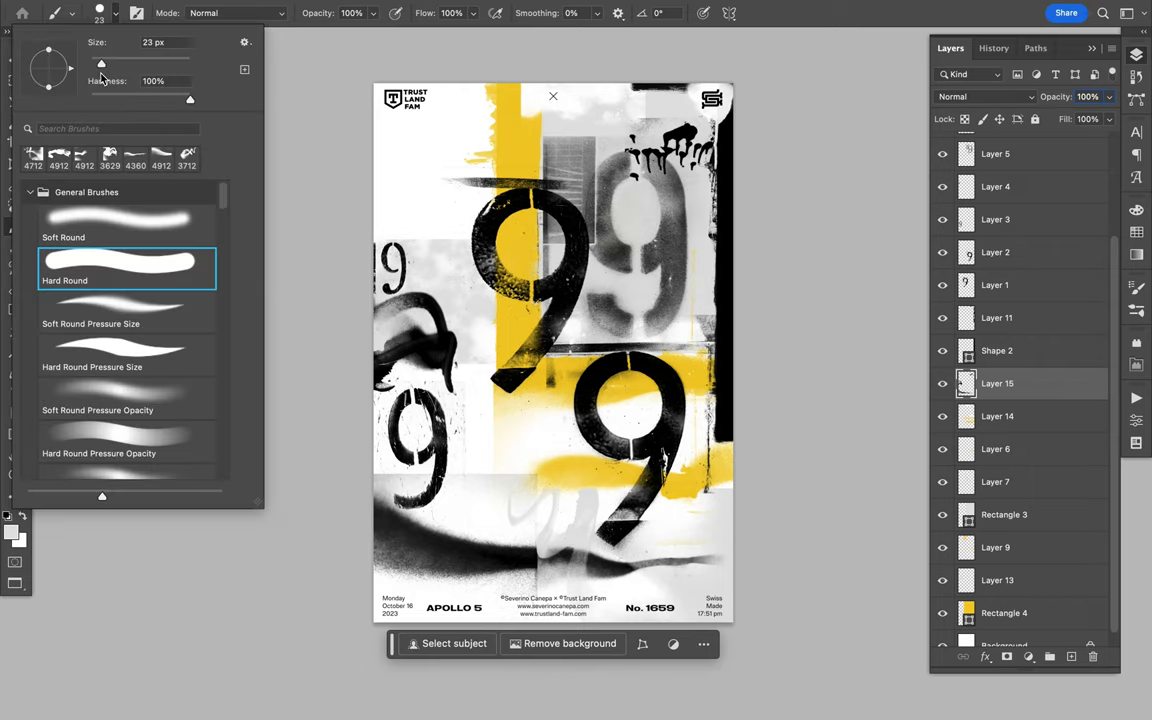
{"action": "scroll", "coordinate": [1030, 300], "scroll_direction": "up", "scroll_amount": 3}
{"action": "left_click", "coordinate": [1071, 656]}
{"action": "scroll", "coordinate": [647, 453], "scroll_direction": "up", "scroll_amount": 5}
{"action": "left_click", "coordinate": [115, 13]}
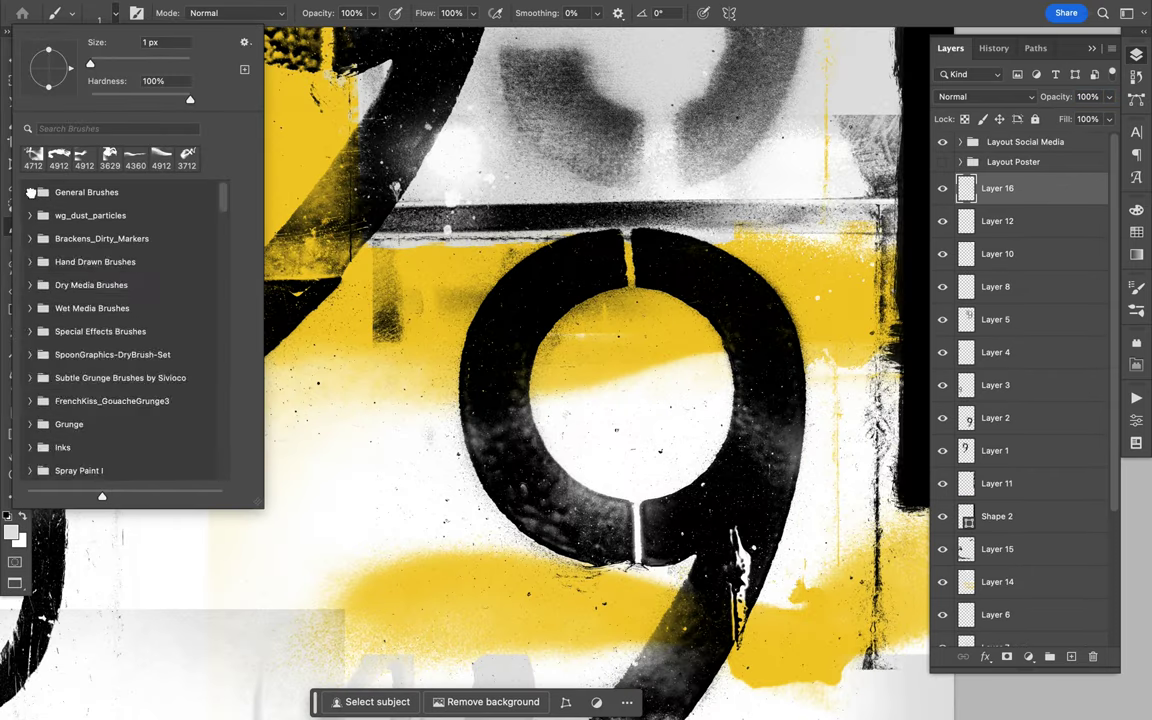
{"action": "left_click", "coordinate": [31, 238]}
{"action": "left_click", "coordinate": [97, 287]}
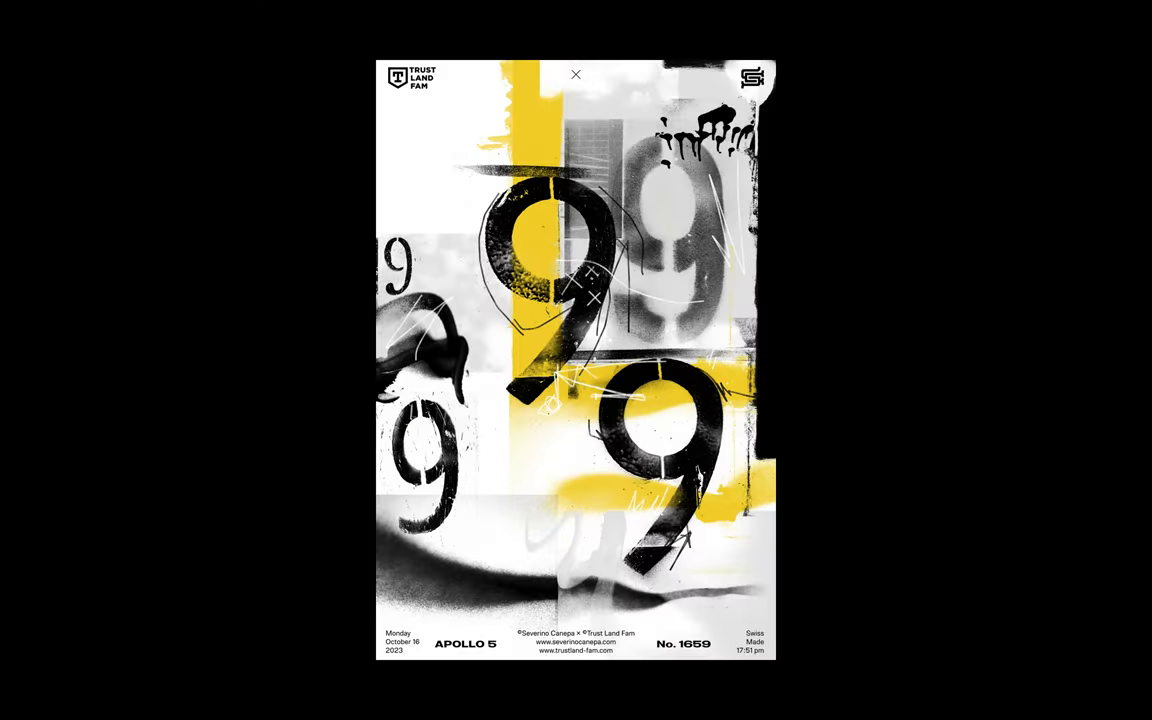